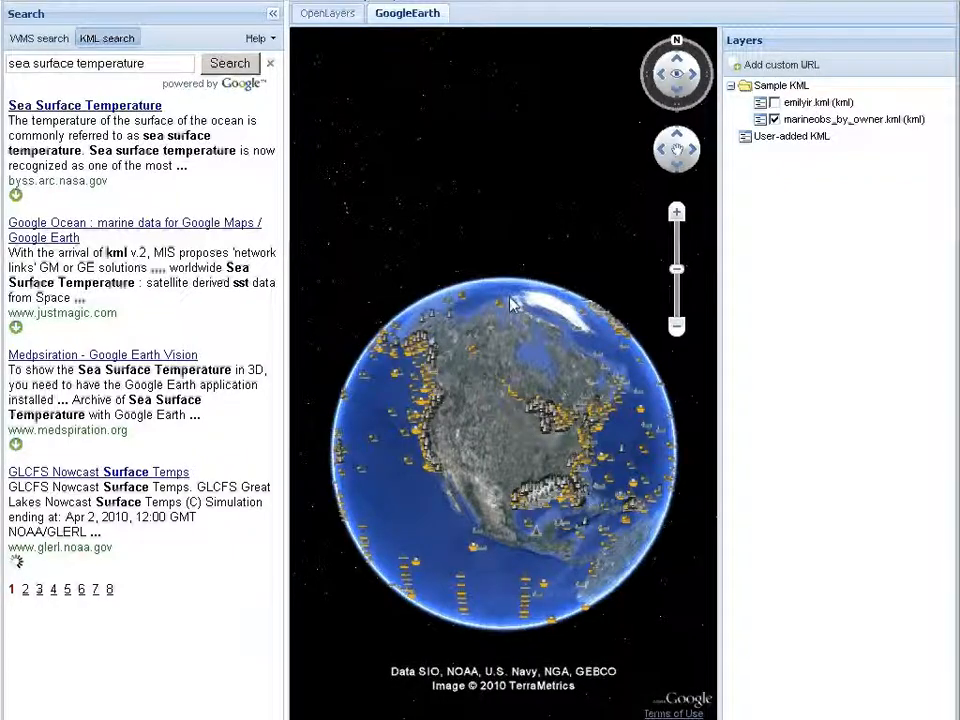
# Compare the WMS and KML search modes with their matching OpenLayers and GoogleEarth maps, finishing on the OpenLayers map
pyautogui.moveTo(163, 64); pyautogui.dragTo(9, 79)
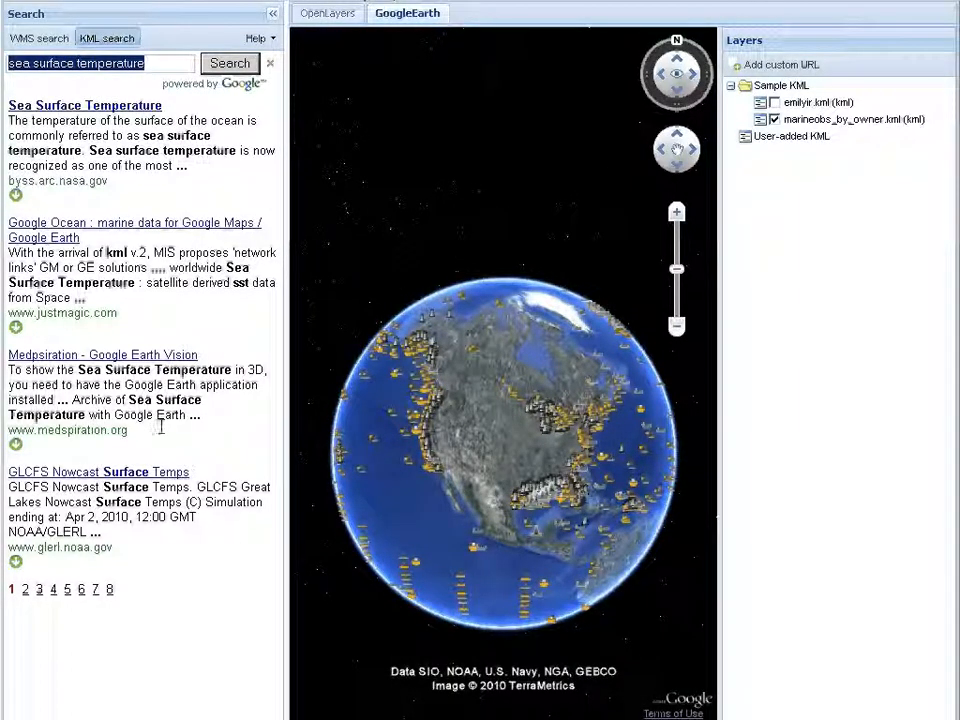
pyautogui.click(50, 47)
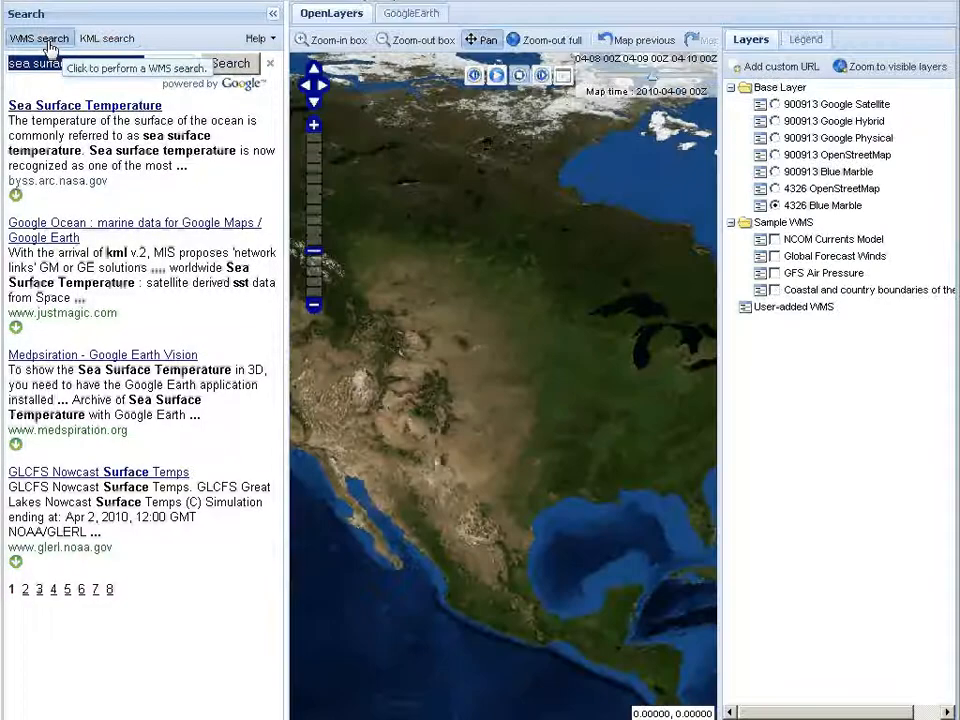
pyautogui.click(107, 45)
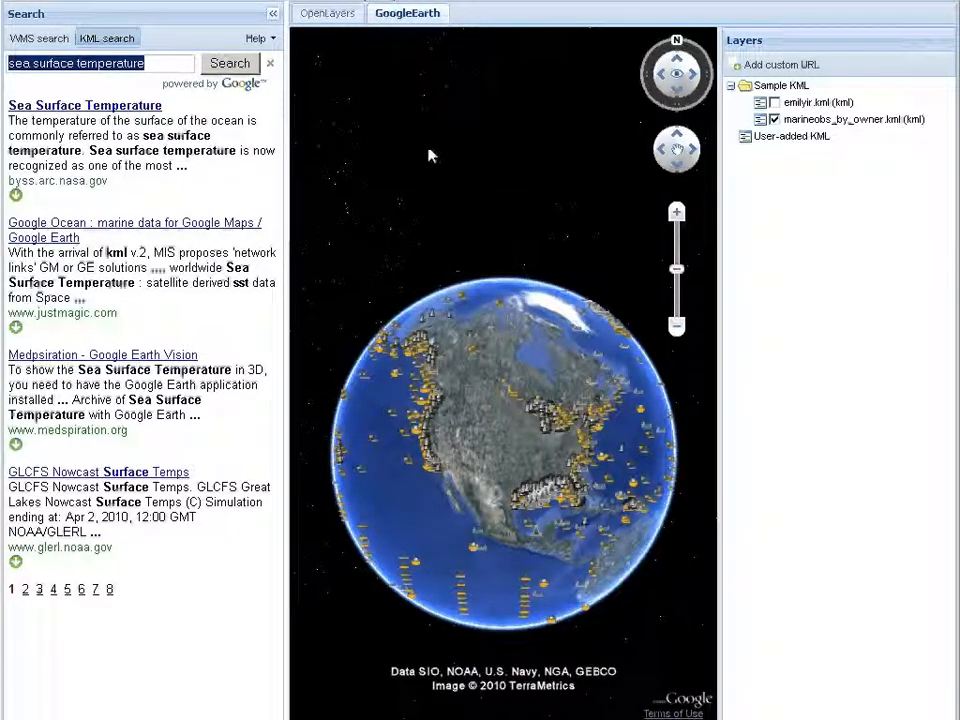
pyautogui.click(315, 16)
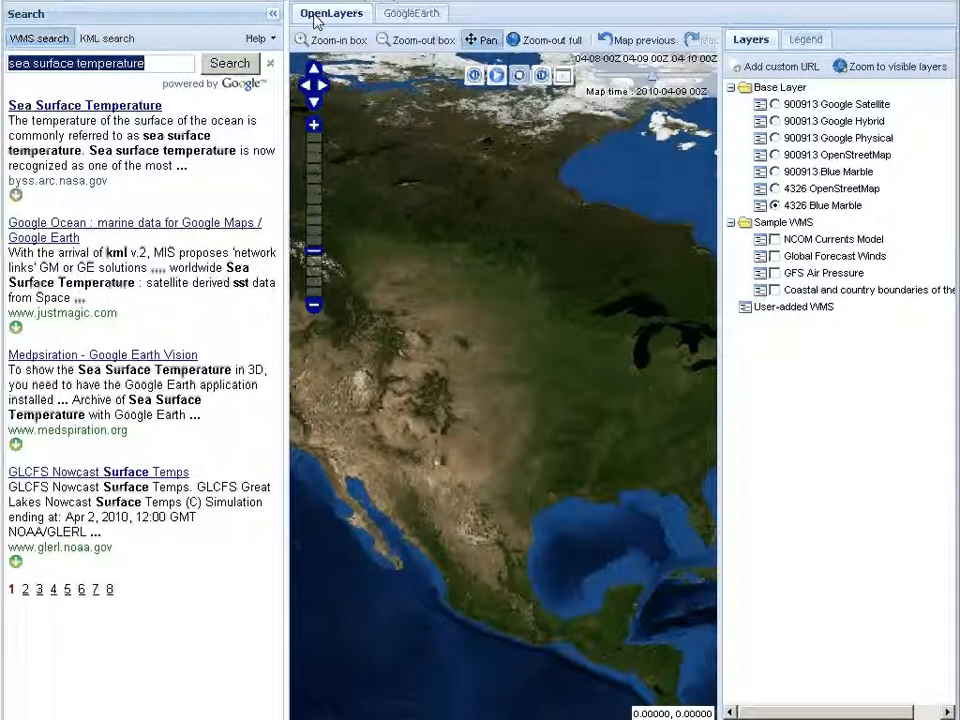
pyautogui.click(420, 18)
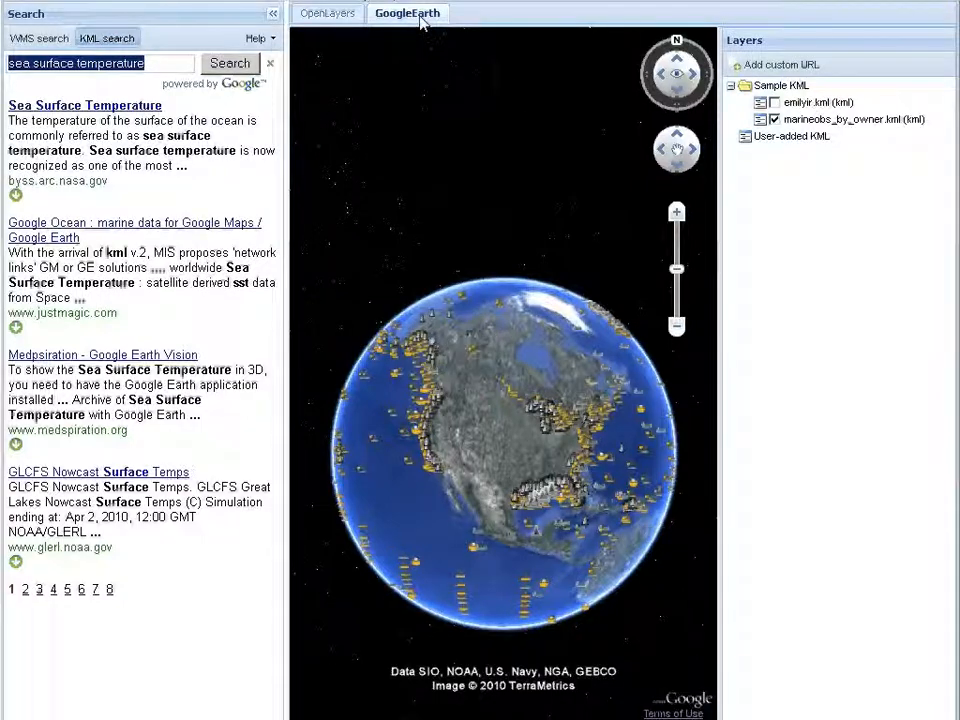
pyautogui.click(325, 18)
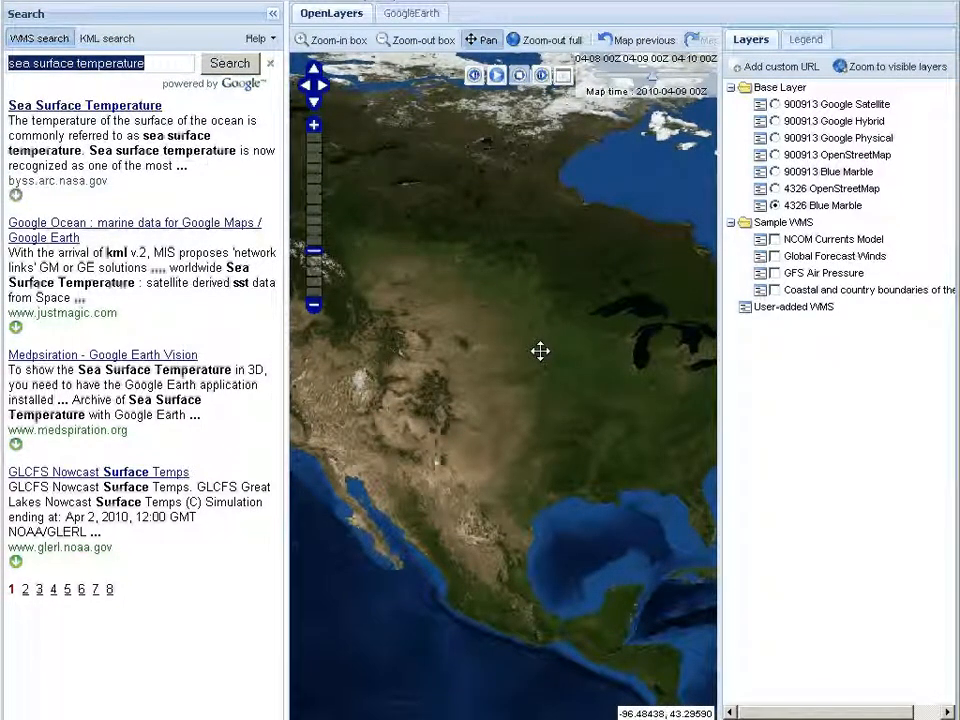
# Pan the OpenLayers map east to the Atlantic coast of North America, check the same area in GoogleEarth, and return to OpenLayers
pyautogui.moveTo(635, 374); pyautogui.dragTo(403, 326)
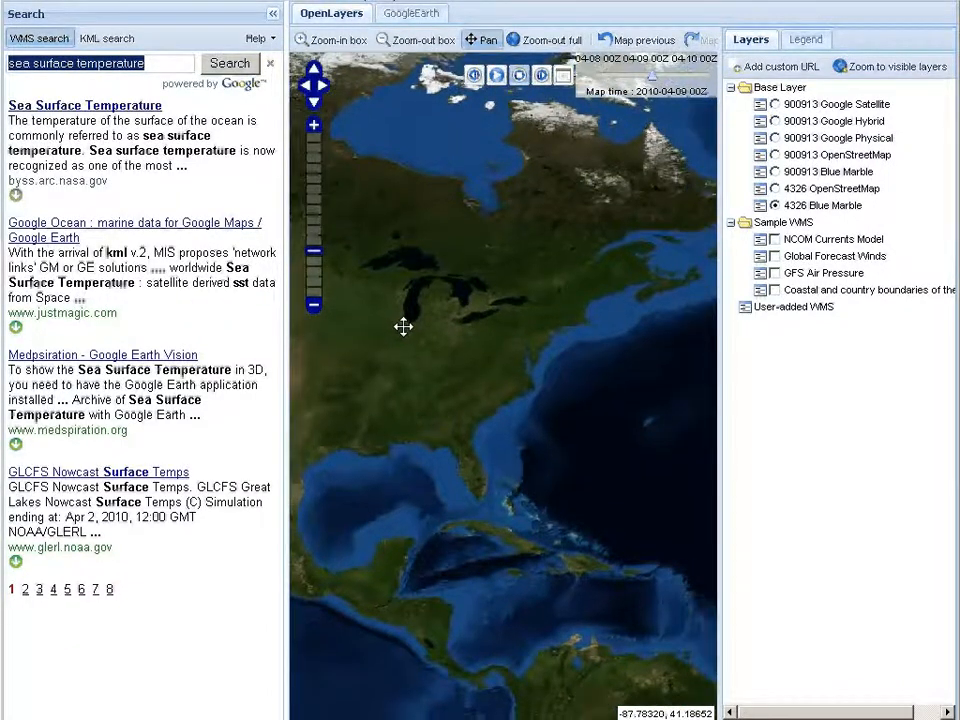
pyautogui.click(412, 15)
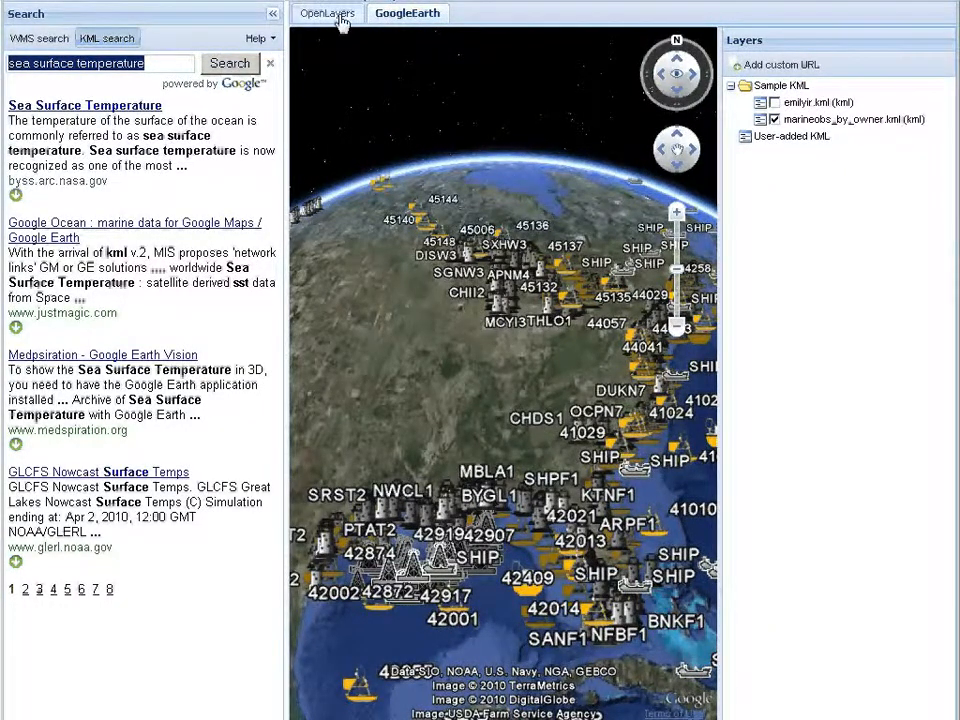
pyautogui.click(341, 22)
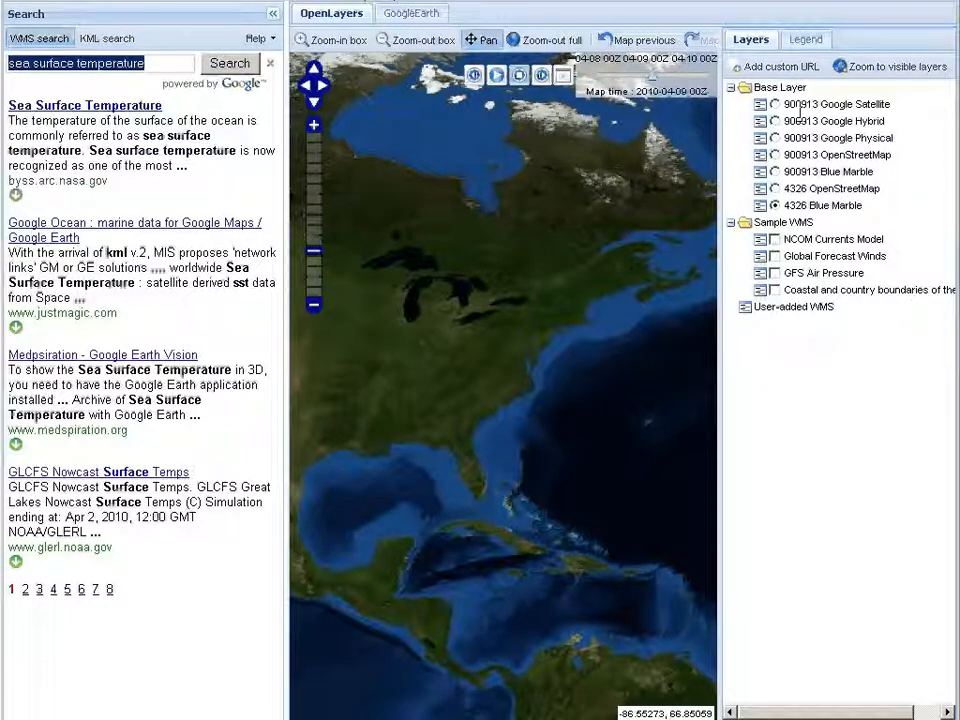
# Zoom the map into a box around northeastern Canada and pan it east toward Newfoundland
pyautogui.click(336, 48)
pyautogui.moveTo(574, 182); pyautogui.dragTo(711, 343)
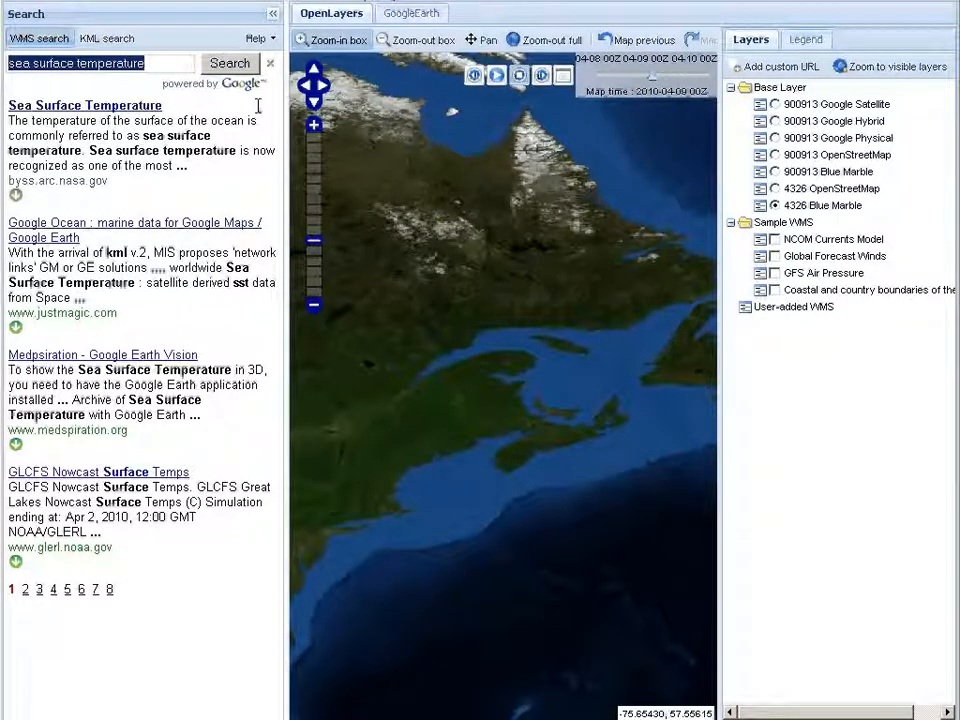
pyautogui.click(478, 40)
pyautogui.moveTo(577, 372); pyautogui.dragTo(476, 371)
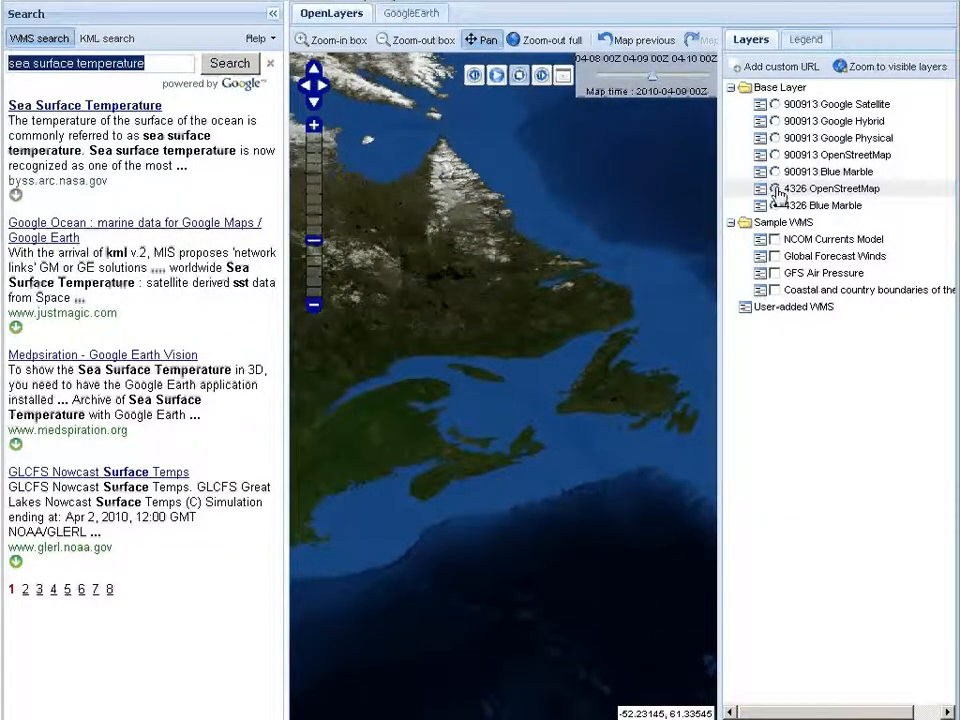
# Preview the 4326 OpenStreetMap and 900913 Blue Marble base layers and return to 4326 Blue Marble
pyautogui.click(775, 189)
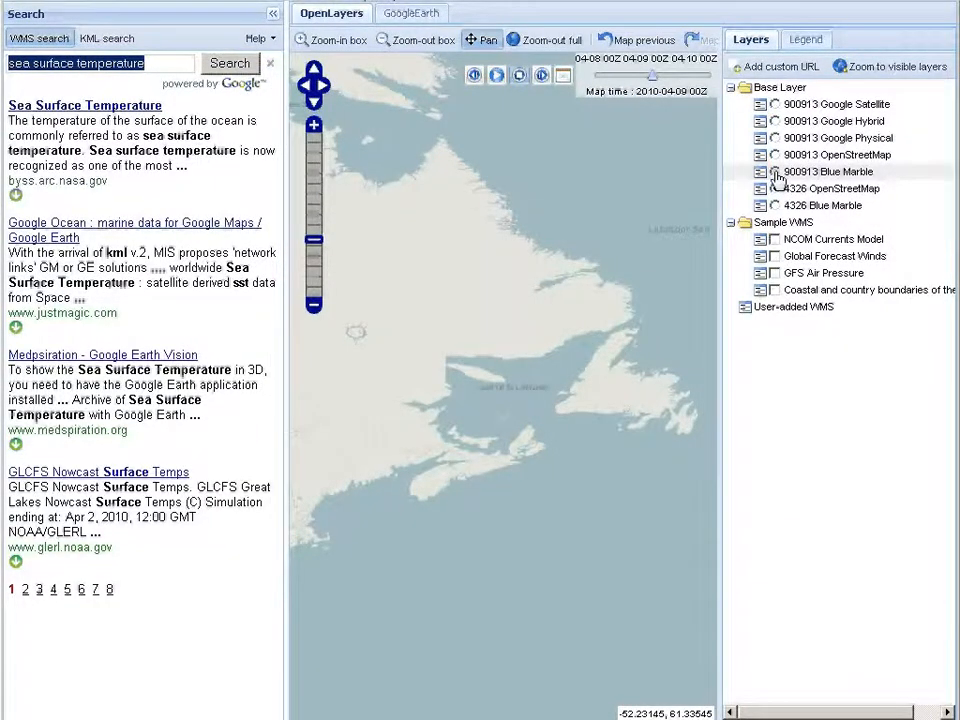
pyautogui.click(775, 172)
pyautogui.click(775, 189)
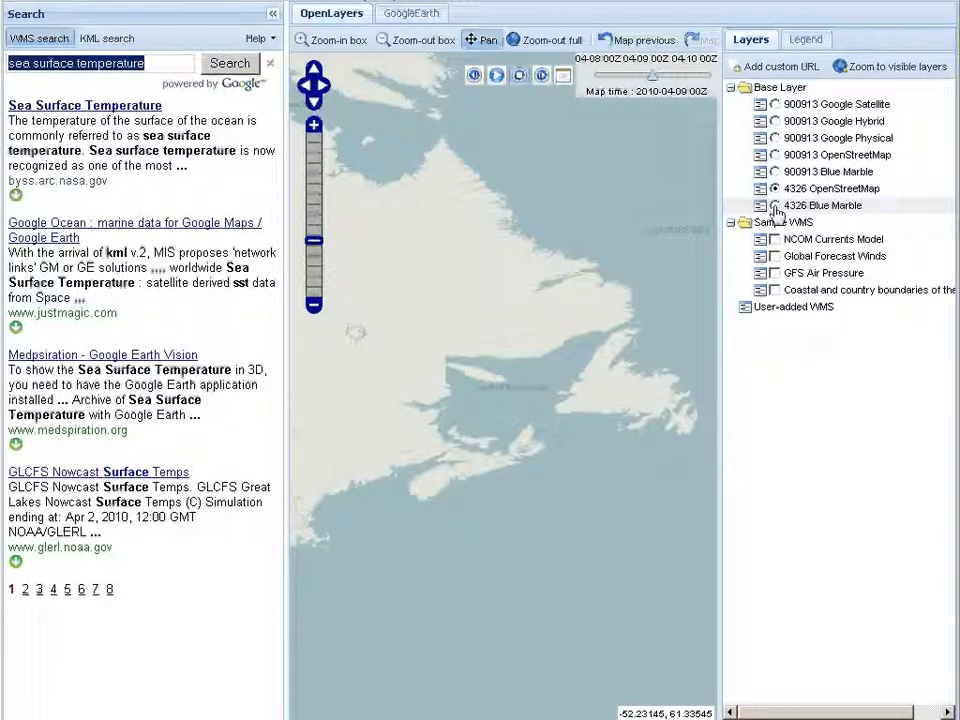
pyautogui.click(776, 206)
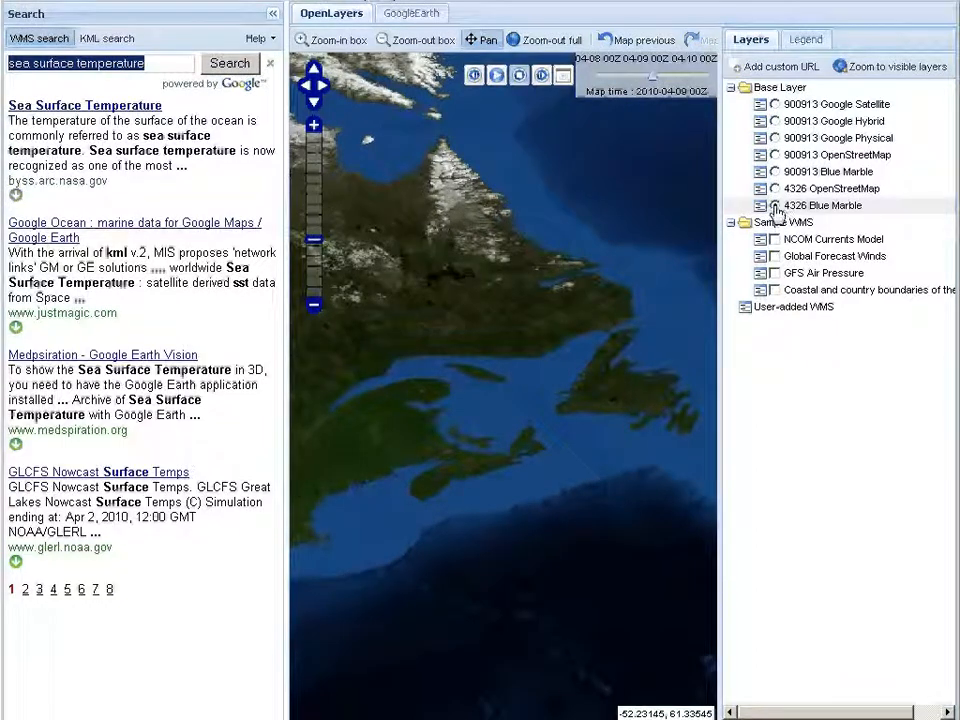
# Replace the search phrase with "modis" and run the WMS search
pyautogui.click(175, 68)
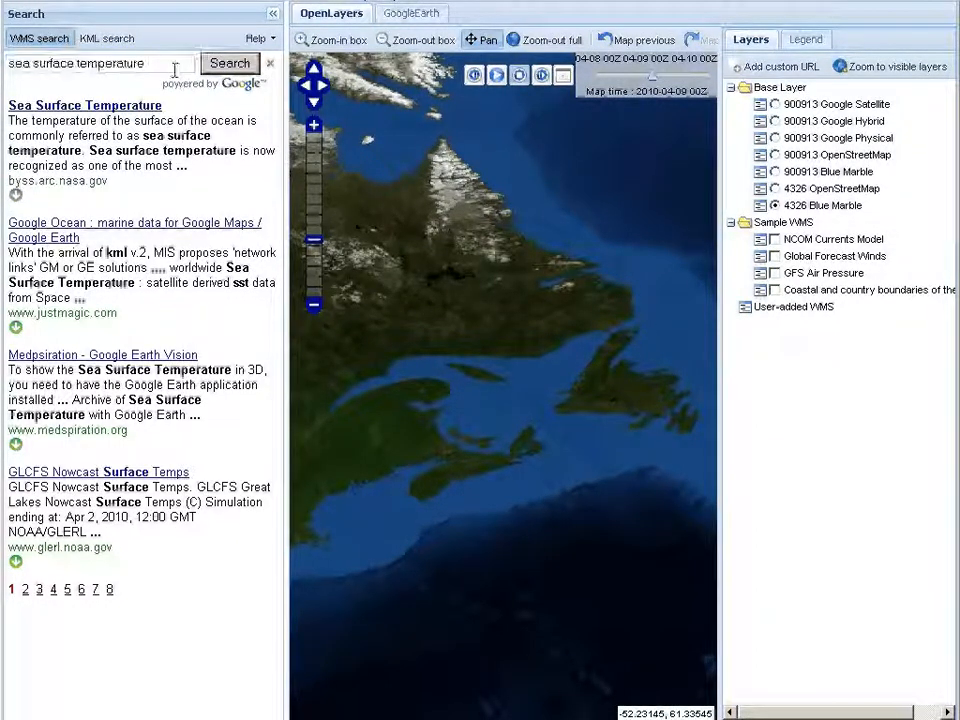
pyautogui.moveTo(175, 68); pyautogui.dragTo(22, 68)
pyautogui.write('modis')
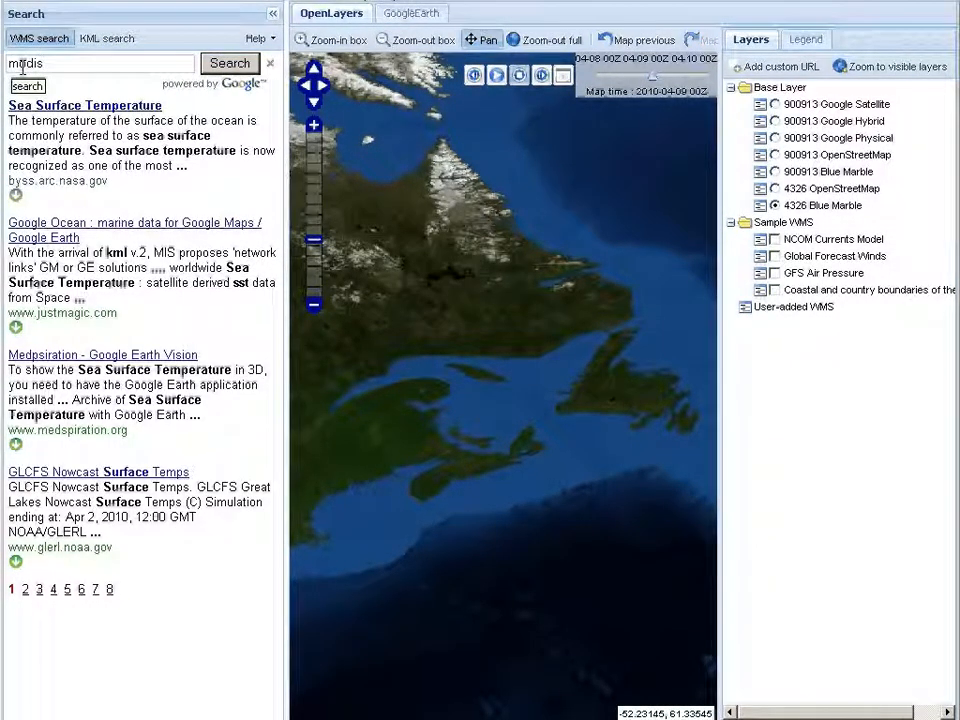
pyautogui.click(230, 64)
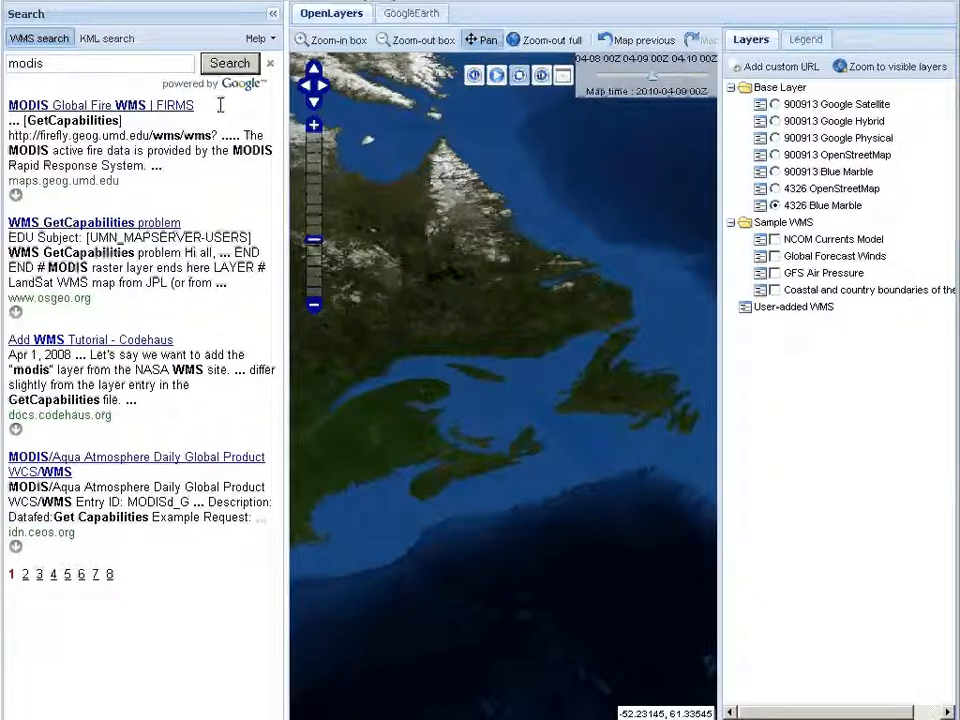
# Add the "Fires - Past 48 Hours" layer from the first service URL of the MODIS Global Fire WMS result and close the layer listing
pyautogui.tripleClick(207, 103)
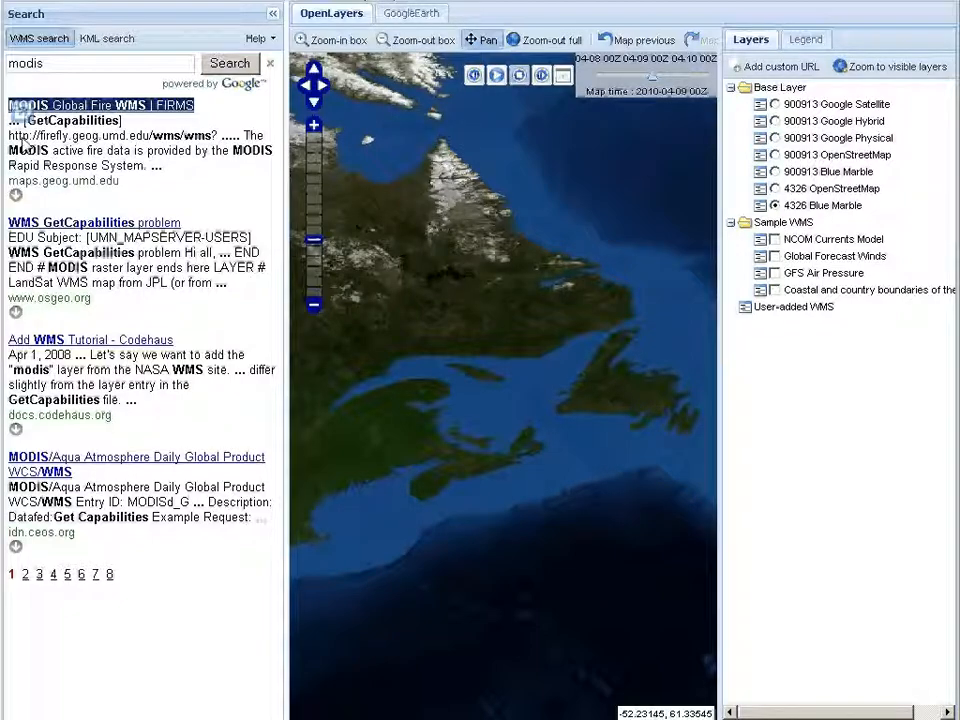
pyautogui.click(207, 111)
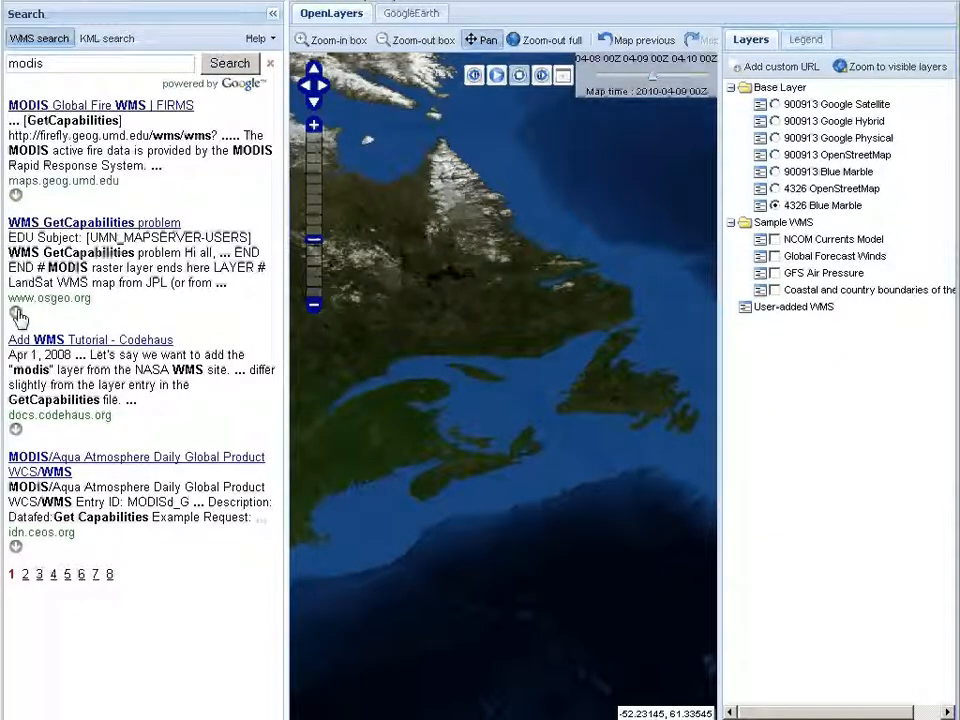
pyautogui.click(16, 197)
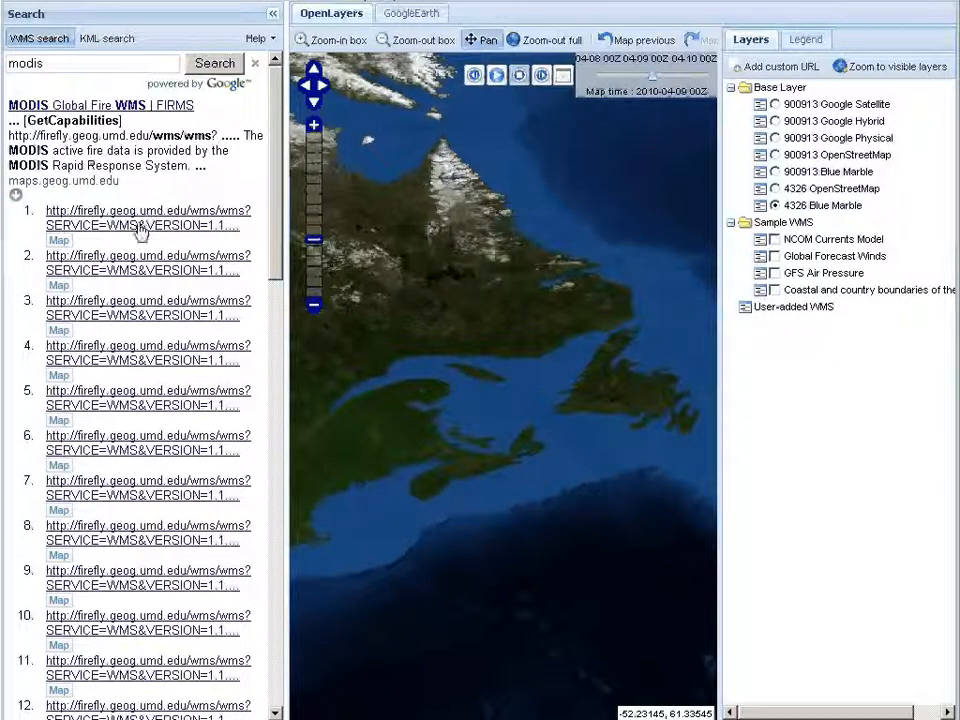
pyautogui.click(59, 242)
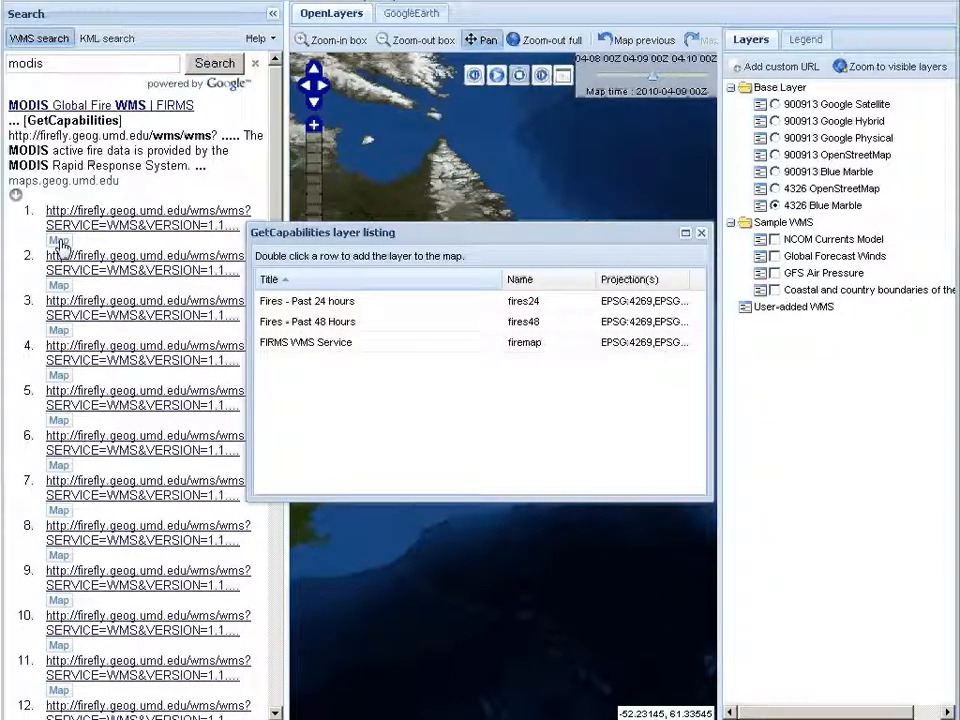
pyautogui.doubleClick(369, 329)
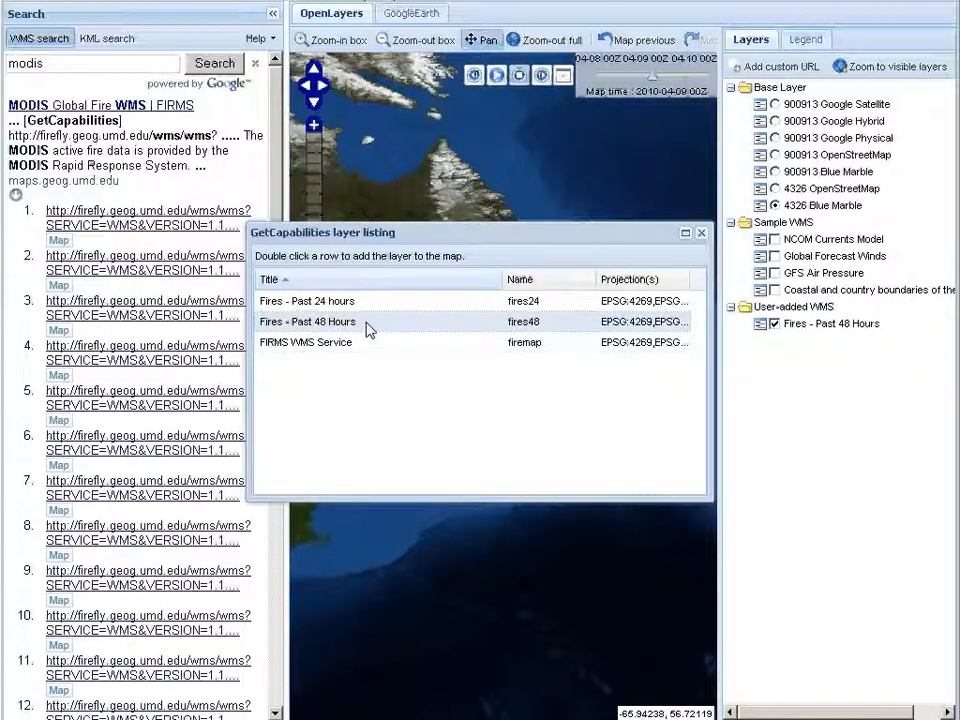
pyautogui.click(701, 233)
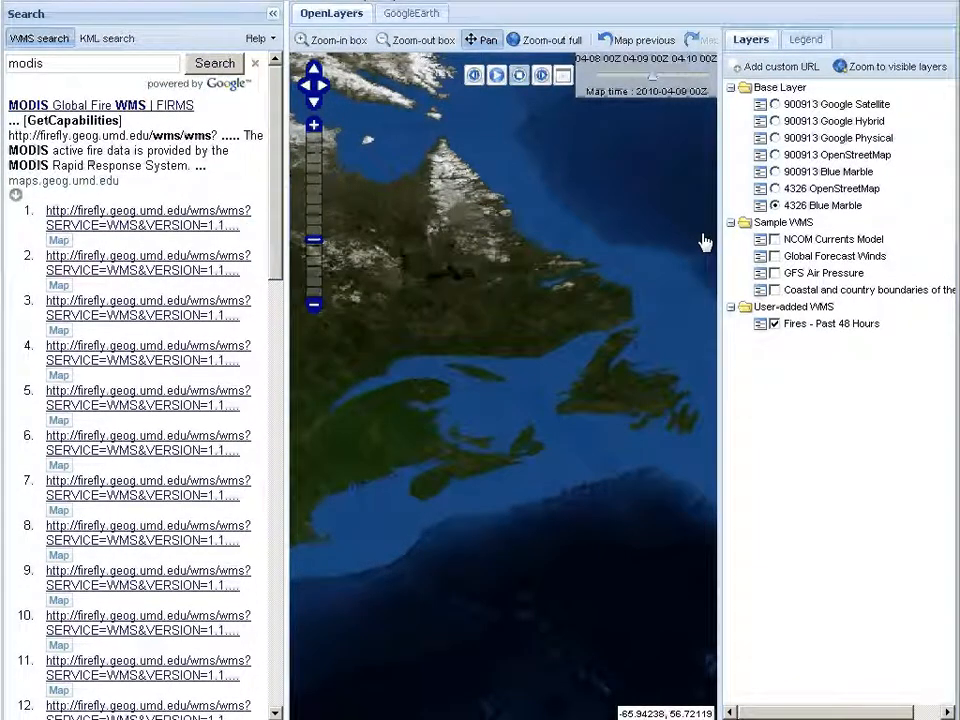
# Examine the fires layer along the US East Coast, the Gulf of Mexico, Central America and Mexico
pyautogui.moveTo(332, 525); pyautogui.dragTo(583, 257)
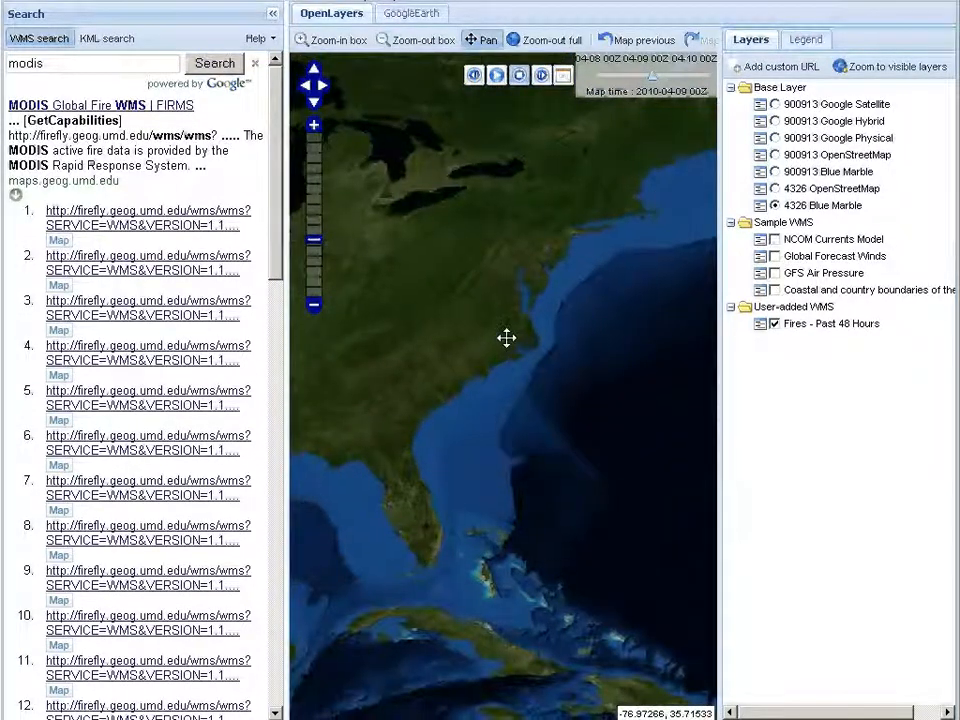
pyautogui.moveTo(375, 478); pyautogui.dragTo(619, 180)
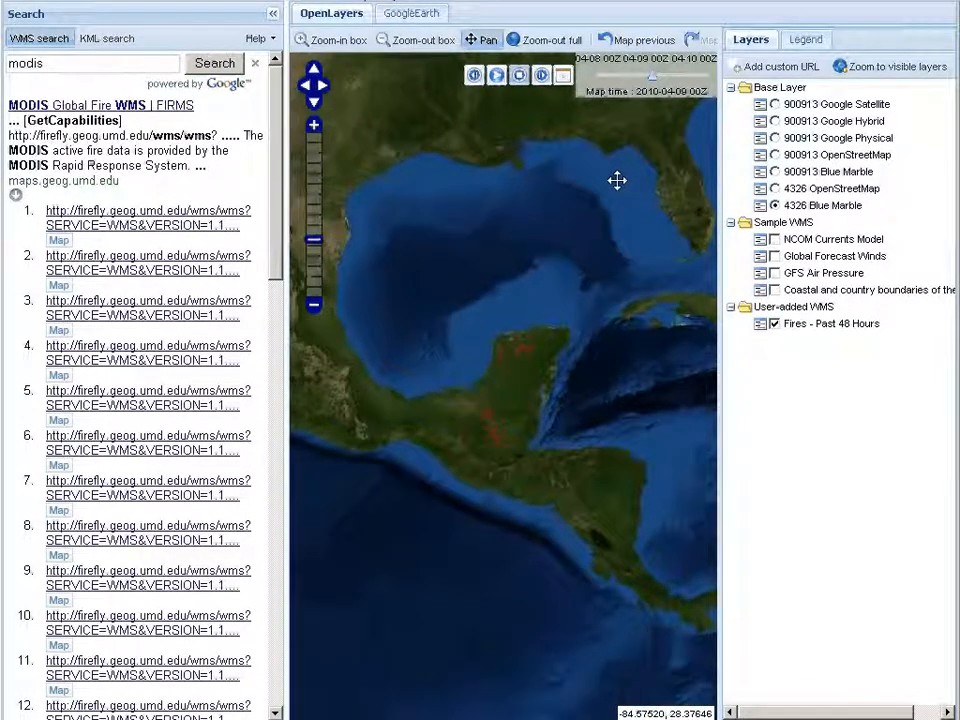
pyautogui.moveTo(410, 138); pyautogui.dragTo(632, 315)
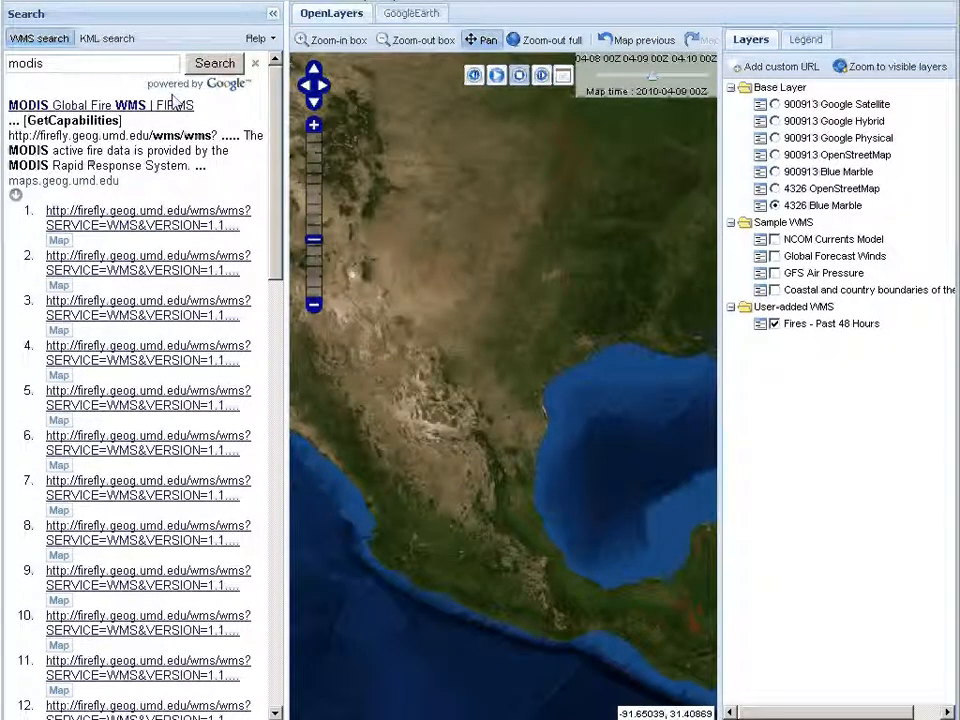
# Run a WMS search for "sea ice" and go to page 2 of the results
pyautogui.doubleClick(28, 63)
pyautogui.write('sea ice')
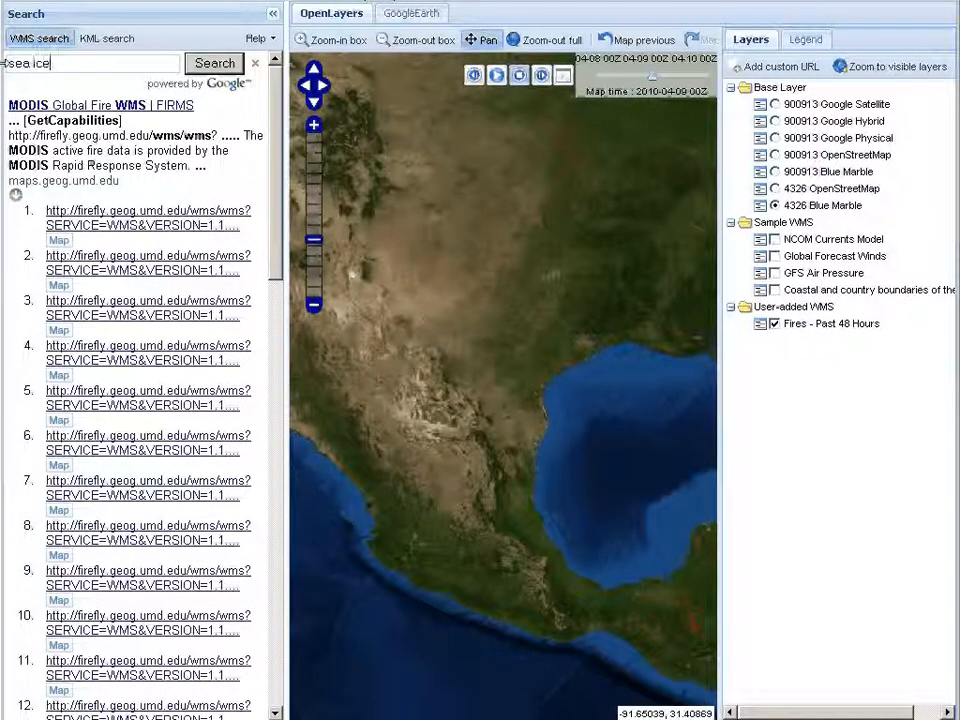
pyautogui.click(215, 63)
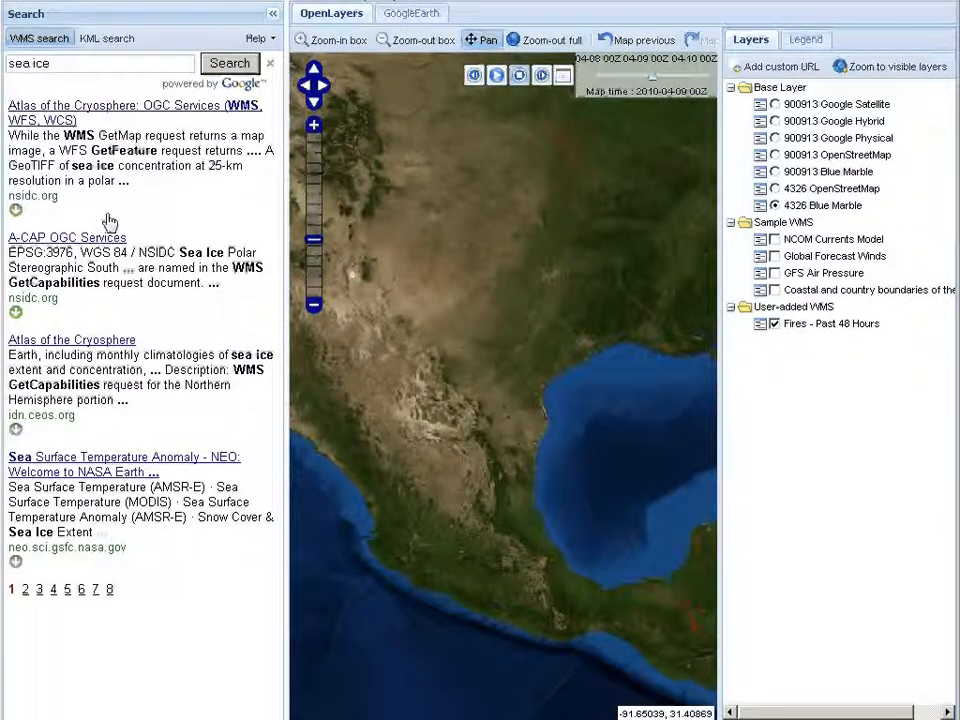
pyautogui.click(26, 592)
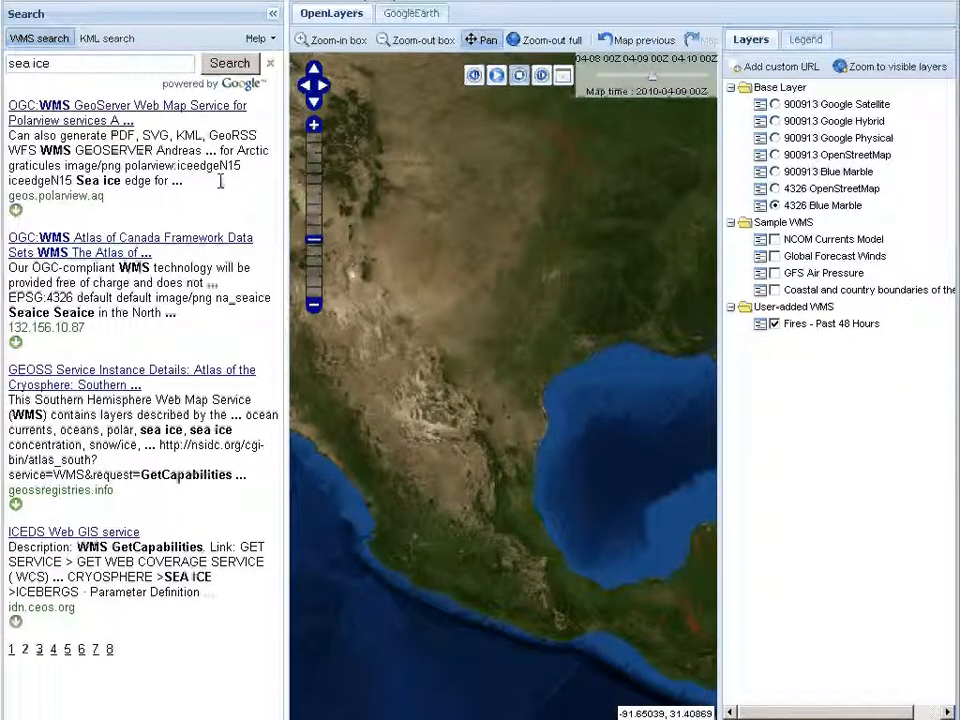
# Open the layer listing of the Polarview GeoServer result's WMS service and add its coastArctic10 layer to the map
pyautogui.click(15, 211)
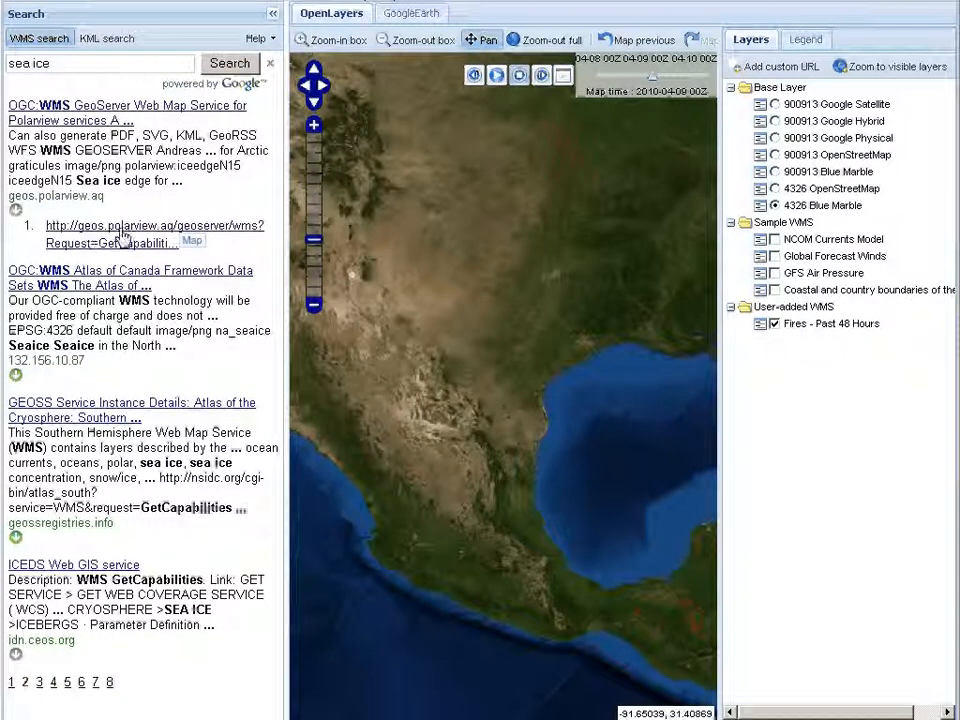
pyautogui.click(195, 244)
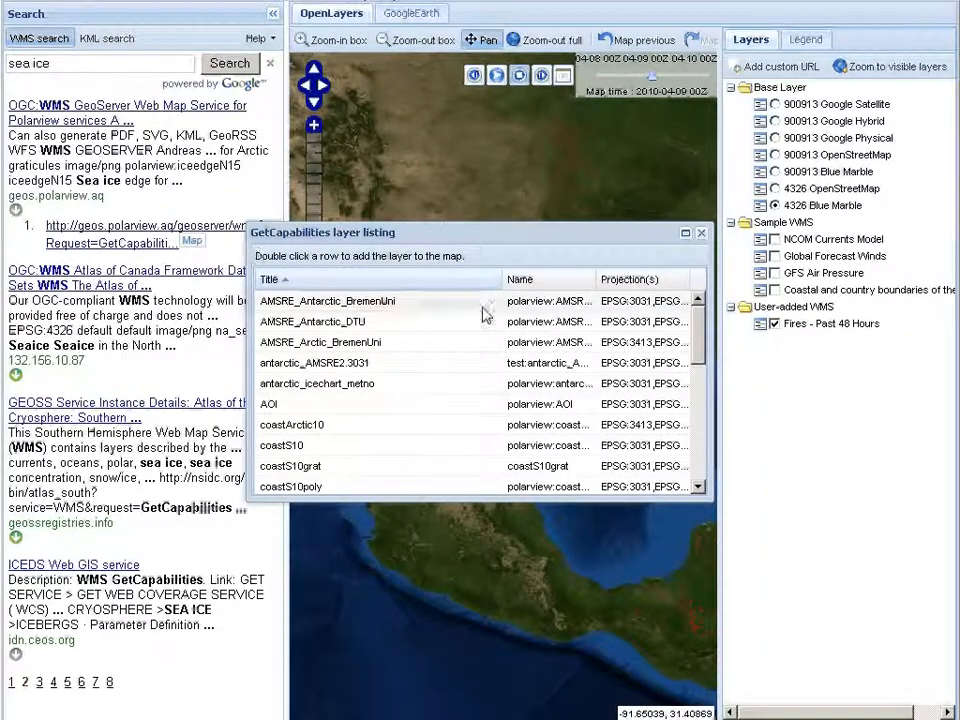
pyautogui.moveTo(697, 322)
pyautogui.mouseDown()
pyautogui.moveTo(698, 345)
pyautogui.moveTo(703, 320)
pyautogui.mouseUp()
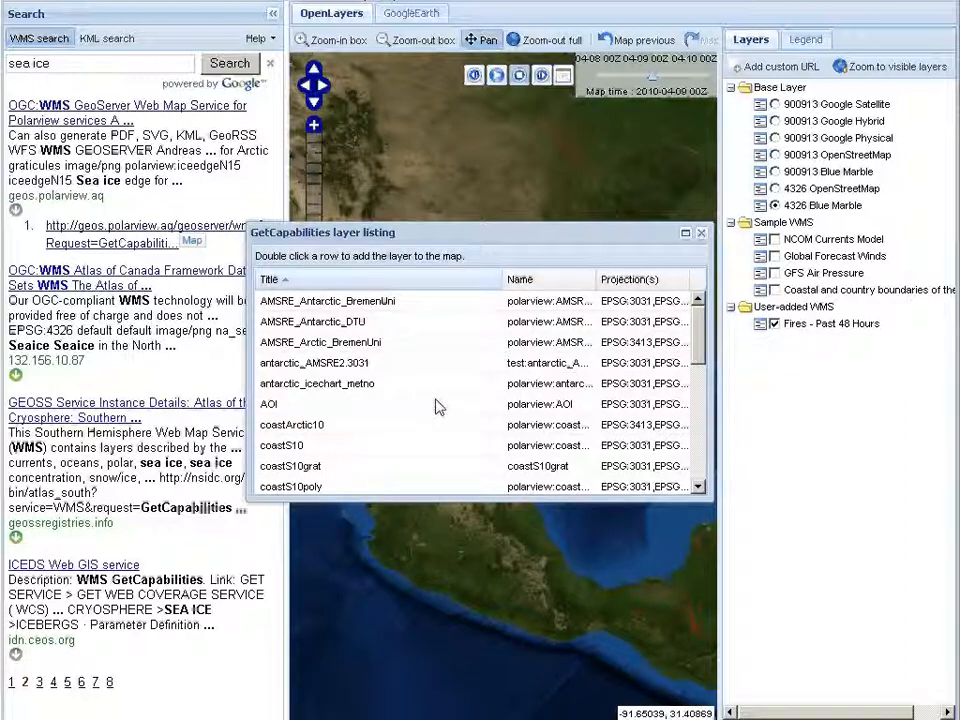
pyautogui.doubleClick(309, 428)
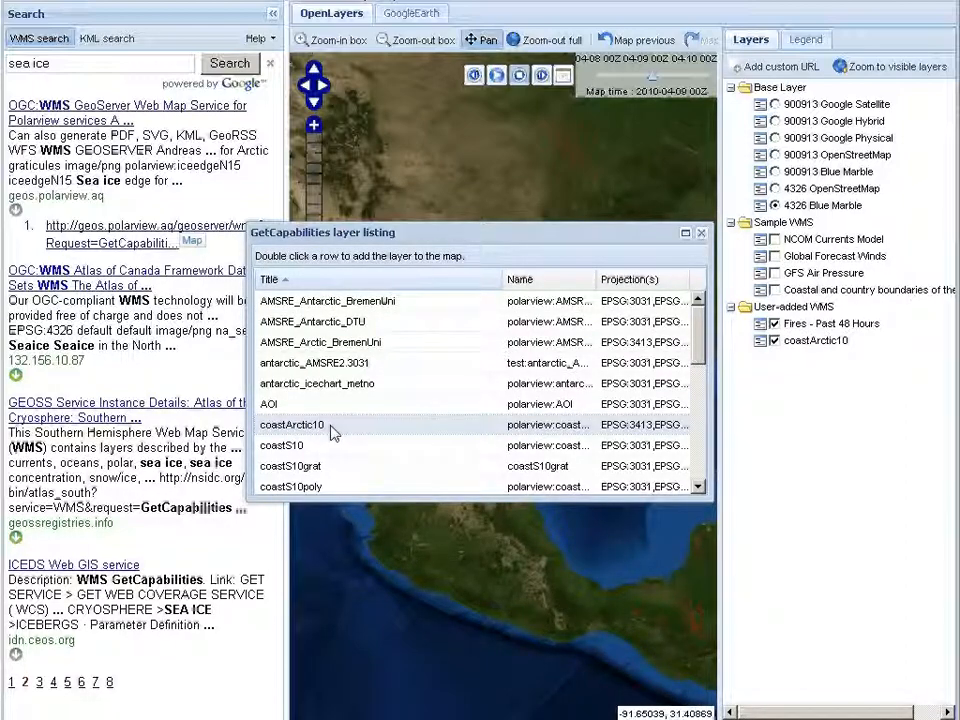
# Add the iceedgeN15 layer from the Polarview service's layer listing to the map and close the listing
pyautogui.scroll(-4, 700, 380)
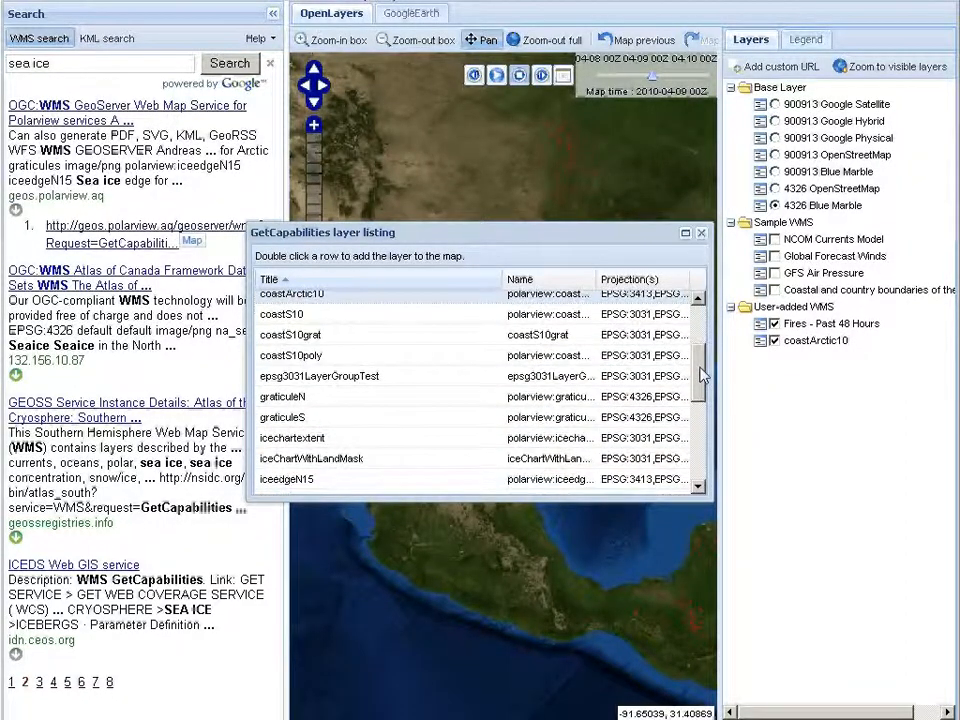
pyautogui.scroll(-1, 702, 385)
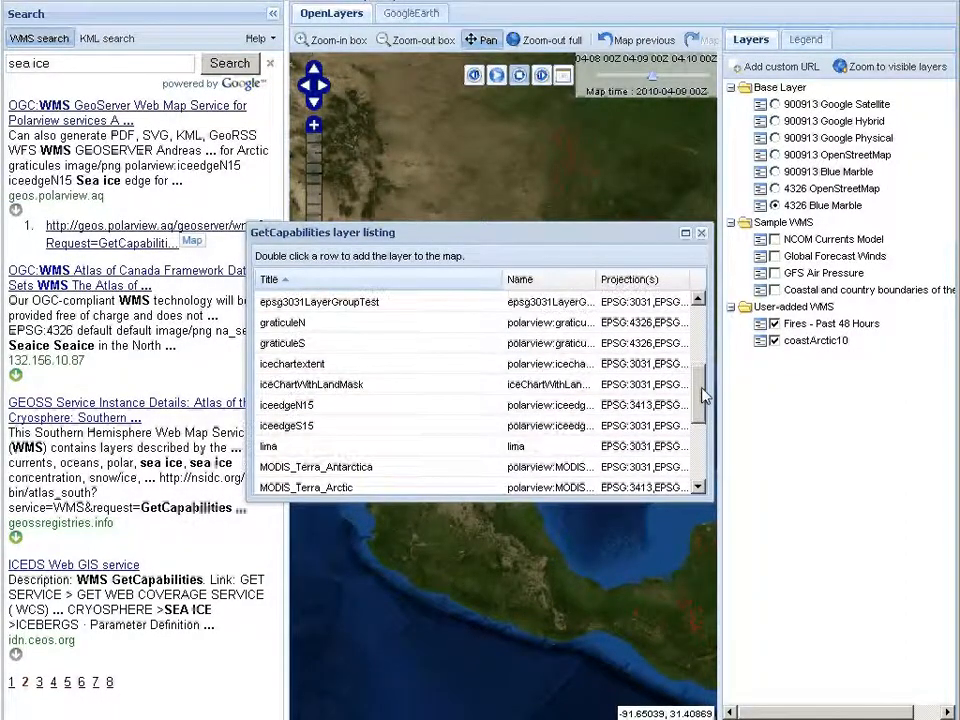
pyautogui.doubleClick(329, 413)
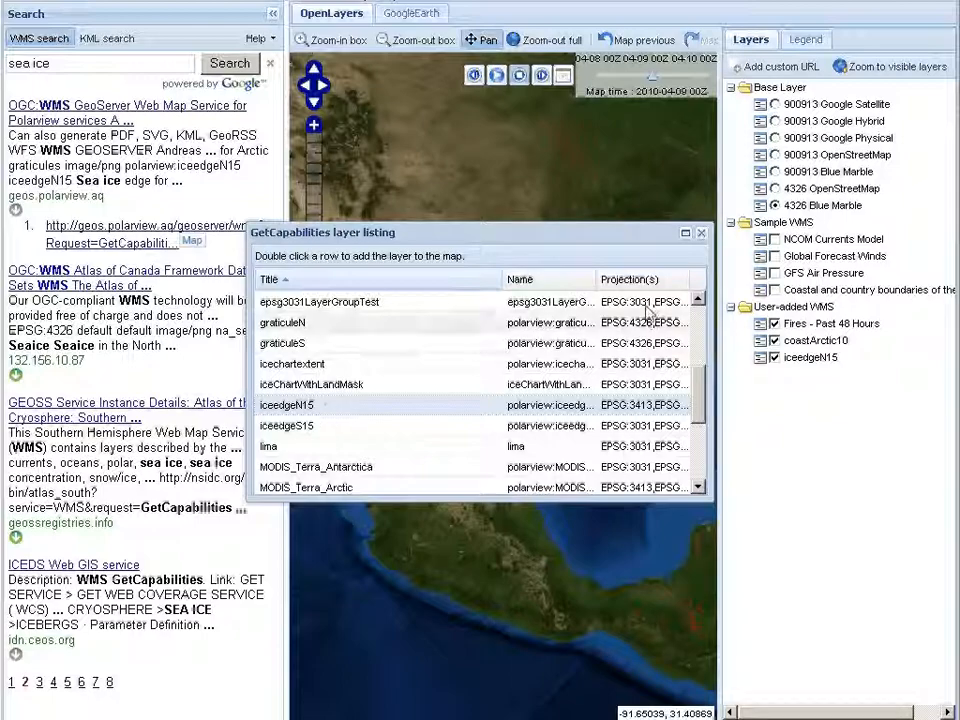
pyautogui.click(701, 232)
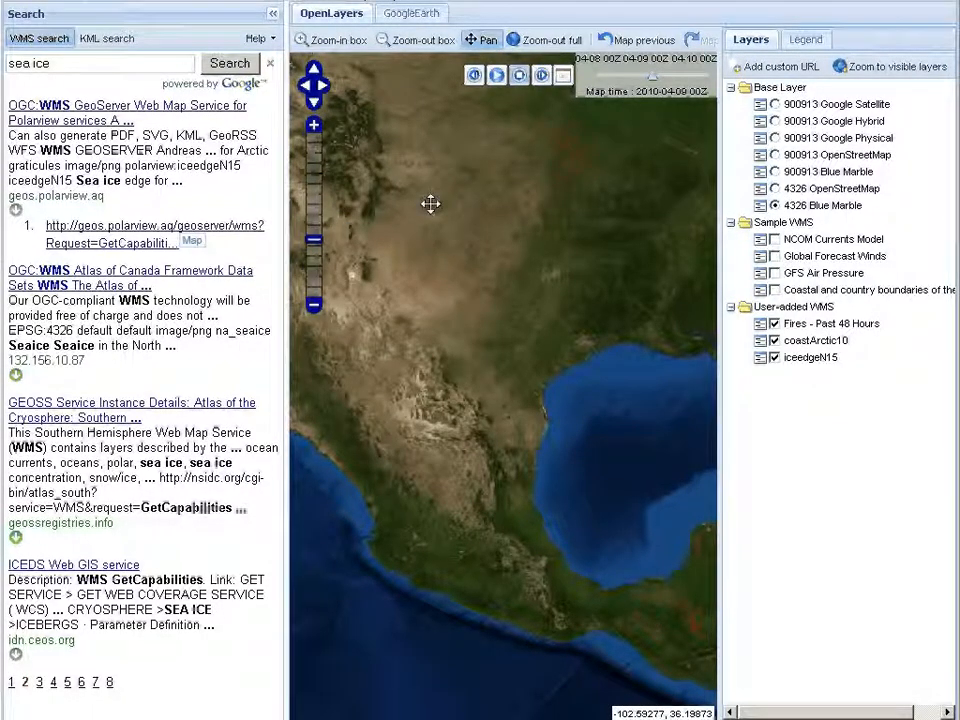
# Examine the sea ice layers around the Great Lakes and Hudson Bay, toggling the visibility of iceedgeN15 and coastArctic10, and view the whole world
pyautogui.moveTo(628, 169); pyautogui.dragTo(341, 409)
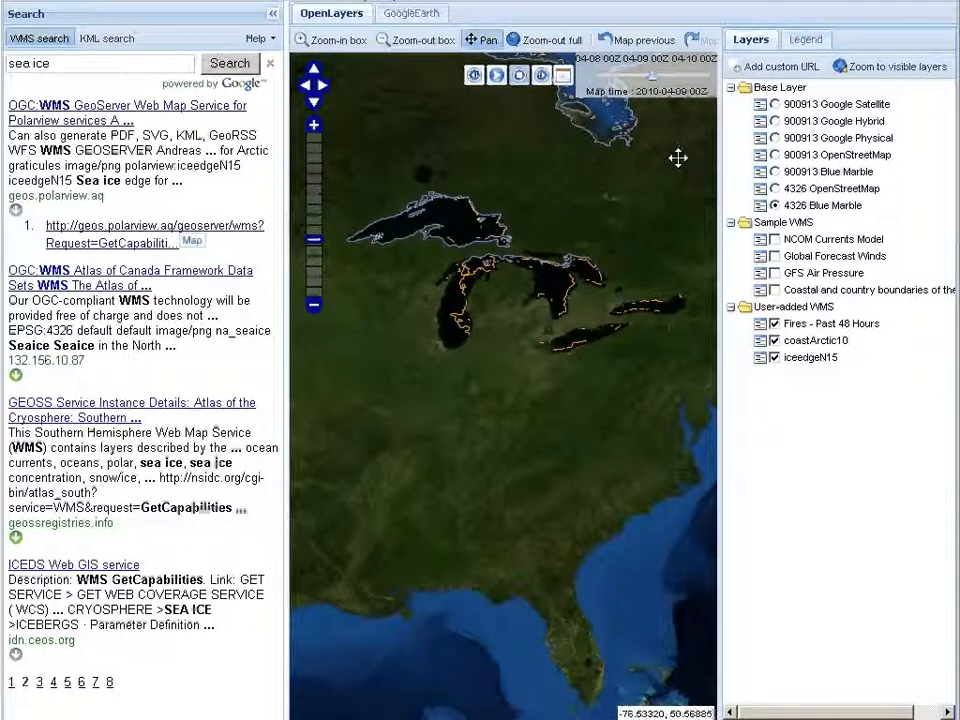
pyautogui.moveTo(662, 171); pyautogui.dragTo(439, 381)
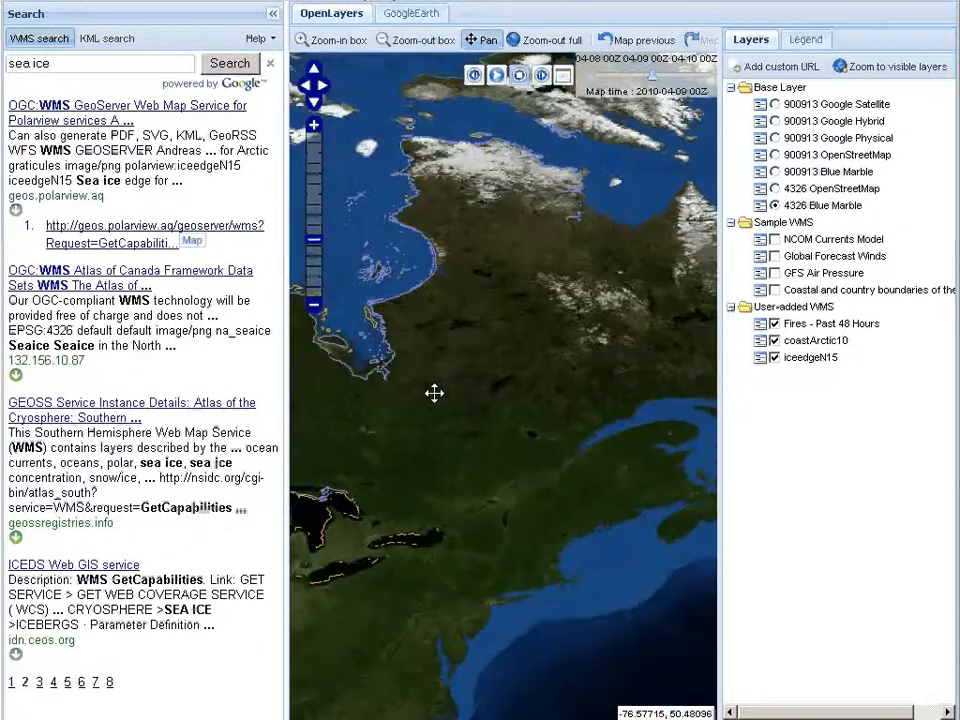
pyautogui.click(775, 359)
pyautogui.click(775, 359)
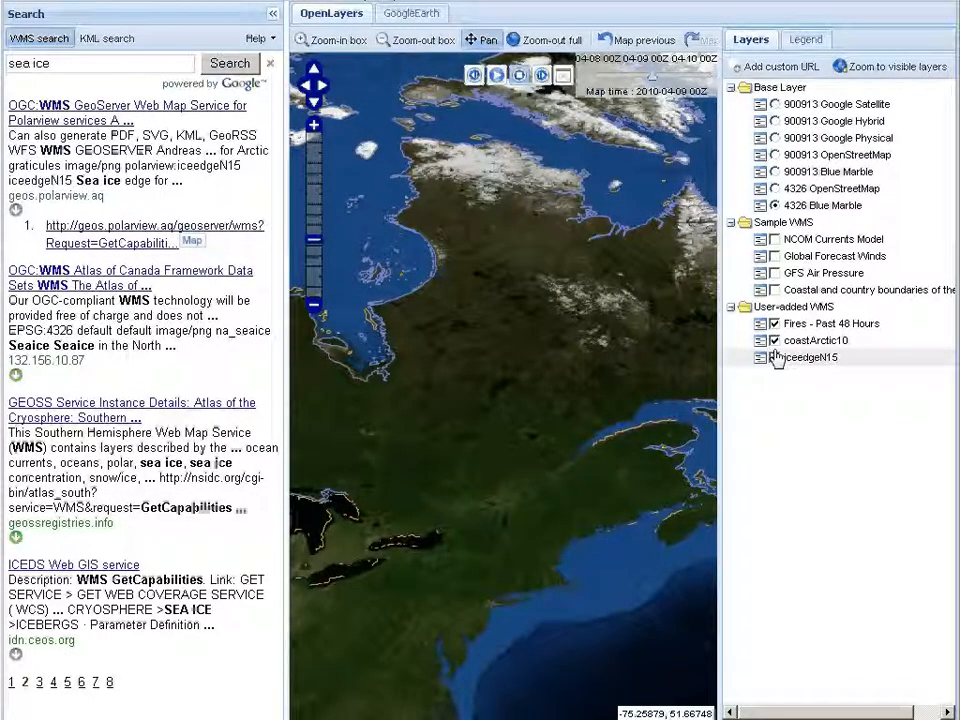
pyautogui.click(775, 358)
pyautogui.click(776, 341)
pyautogui.click(776, 341)
pyautogui.click(776, 342)
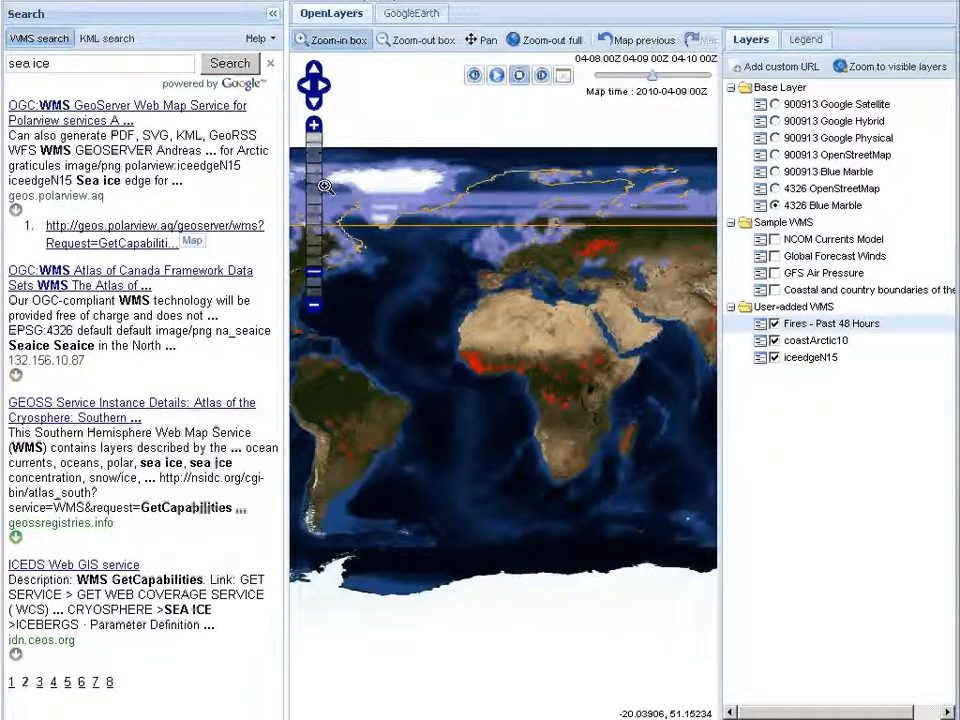
# Switch to KML search and view the observation details of a ship off the southeastern US coast on the globe
pyautogui.click(106, 39)
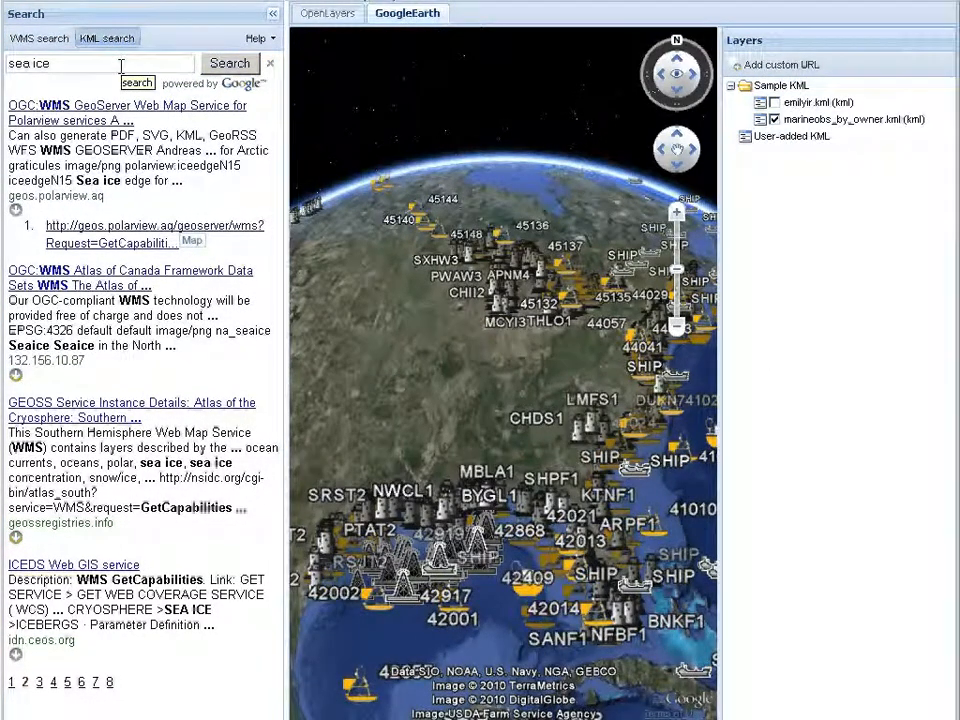
pyautogui.tripleClick(121, 65)
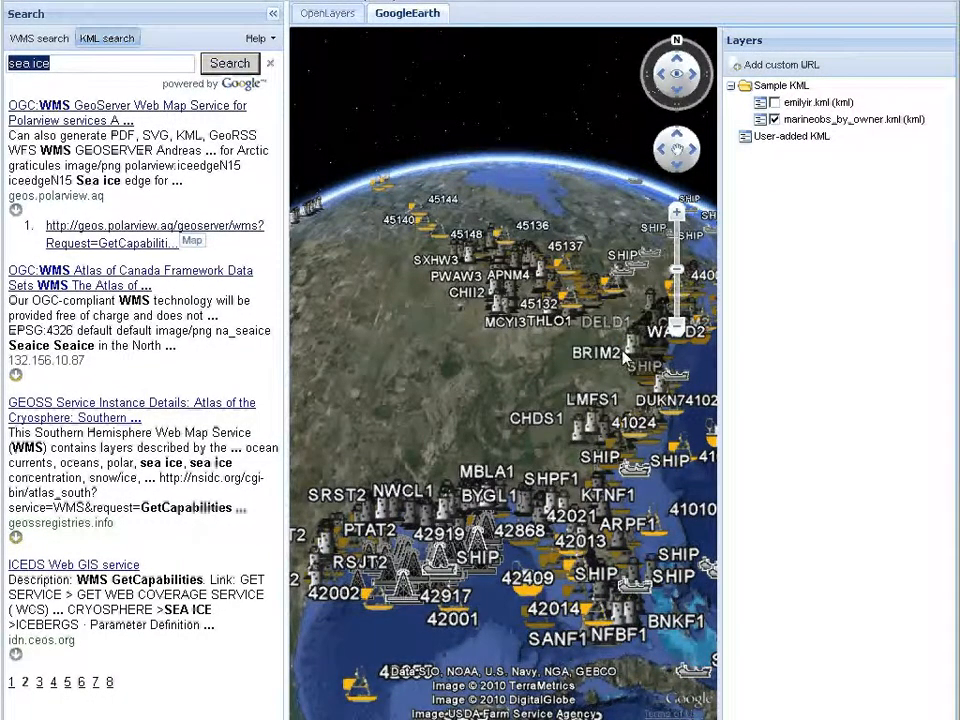
pyautogui.moveTo(553, 381); pyautogui.dragTo(402, 302)
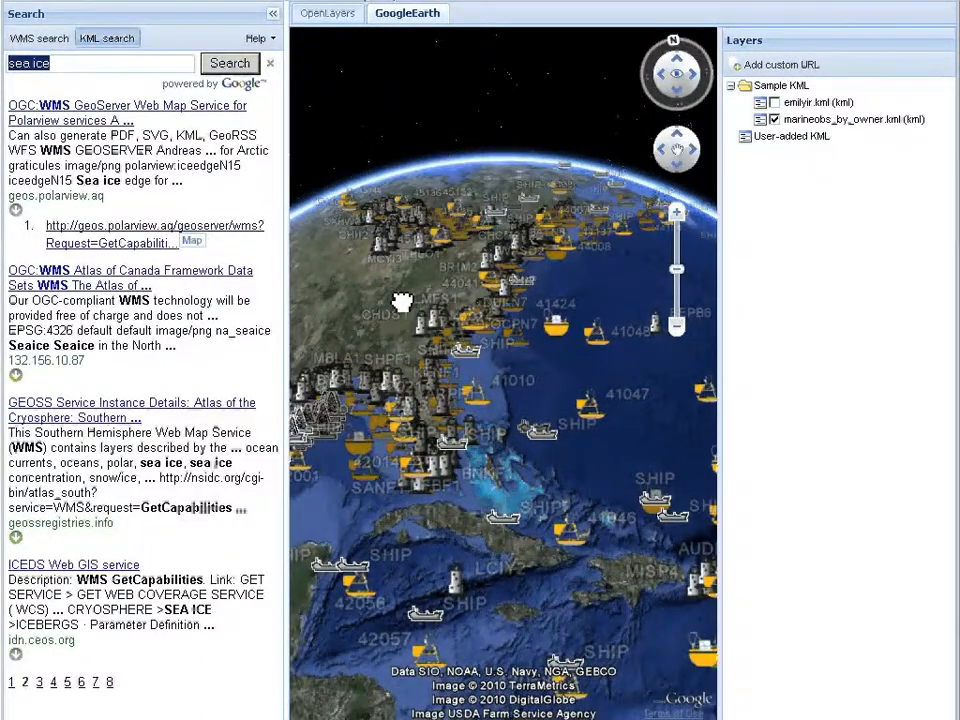
pyautogui.scroll(-3, 435, 306)
pyautogui.scroll(3, 434, 307)
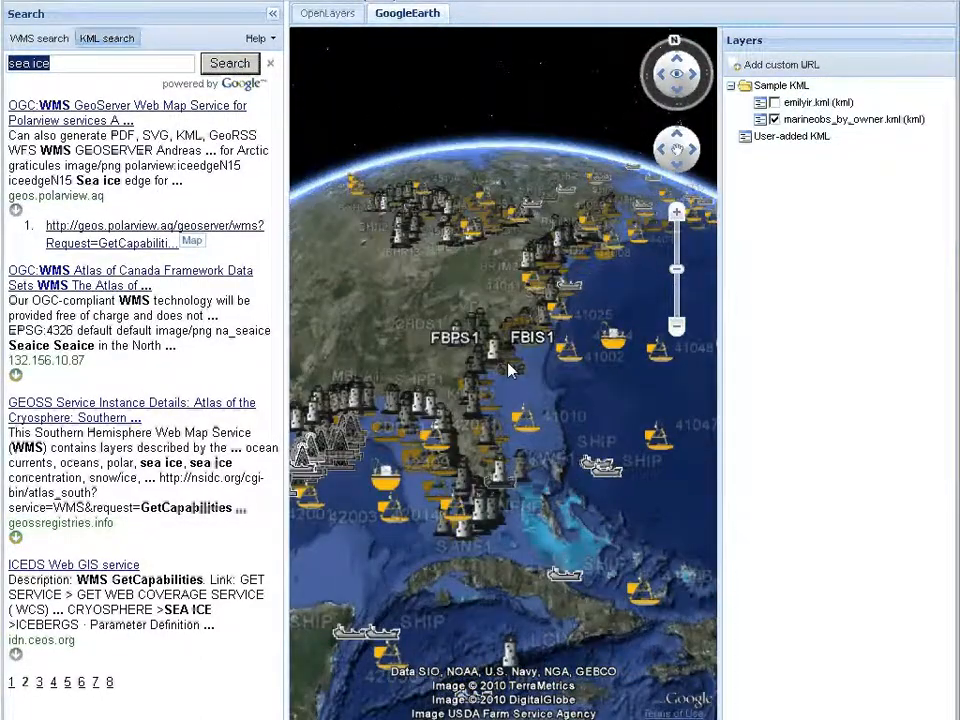
pyautogui.click(566, 375)
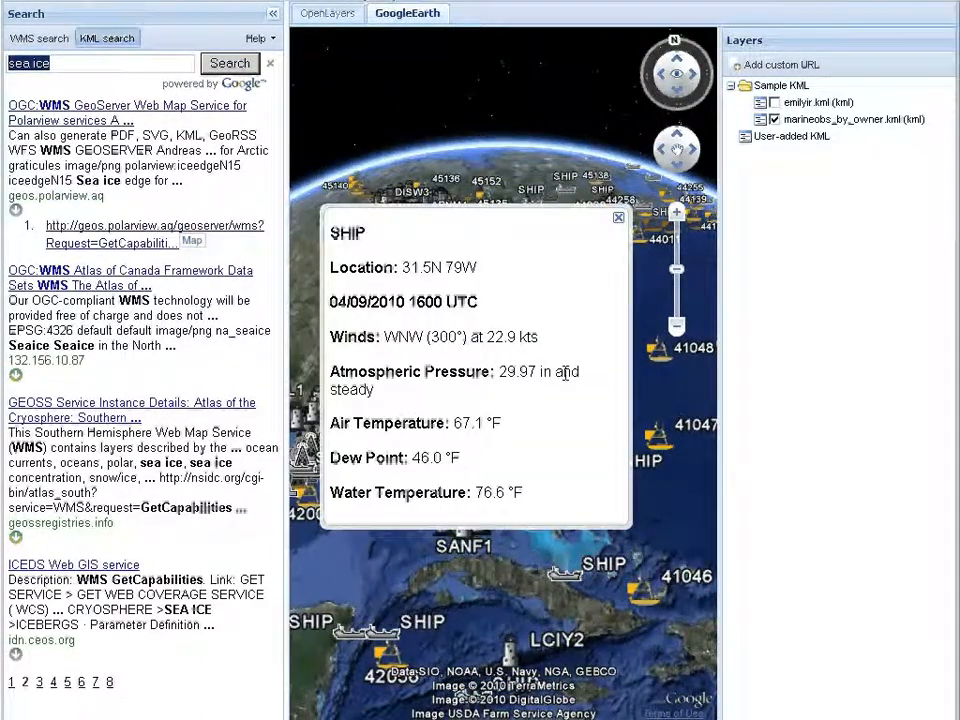
pyautogui.moveTo(531, 495); pyautogui.dragTo(330, 228)
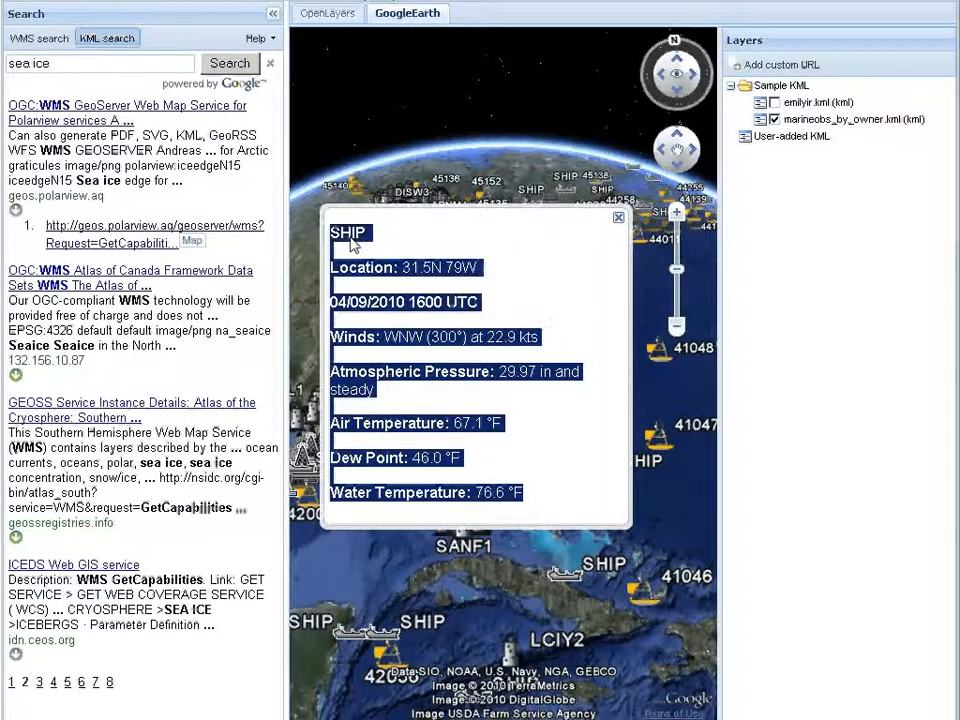
pyautogui.click(435, 253)
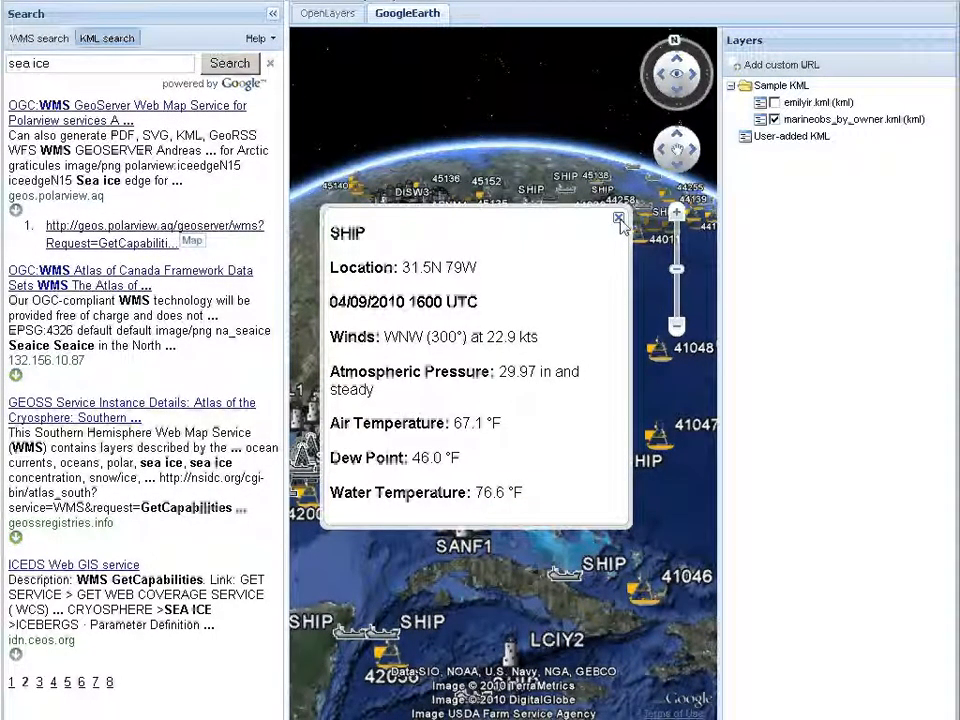
pyautogui.click(619, 218)
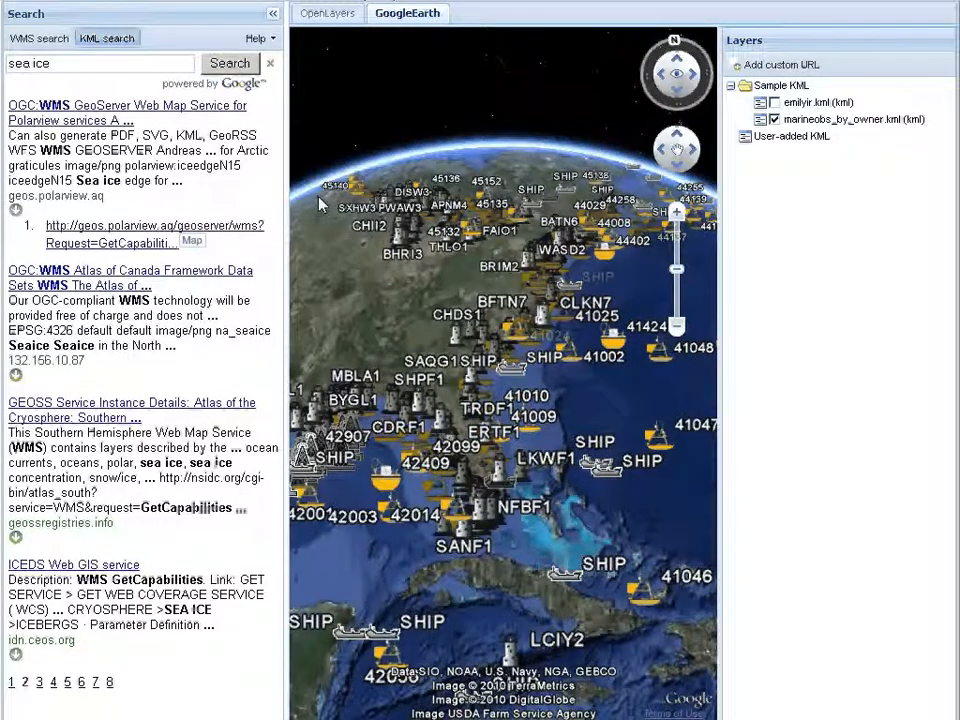
# Hide the marineobs_by_owner.kml layer and run a KML search for "sea surface temperature"
pyautogui.click(775, 119)
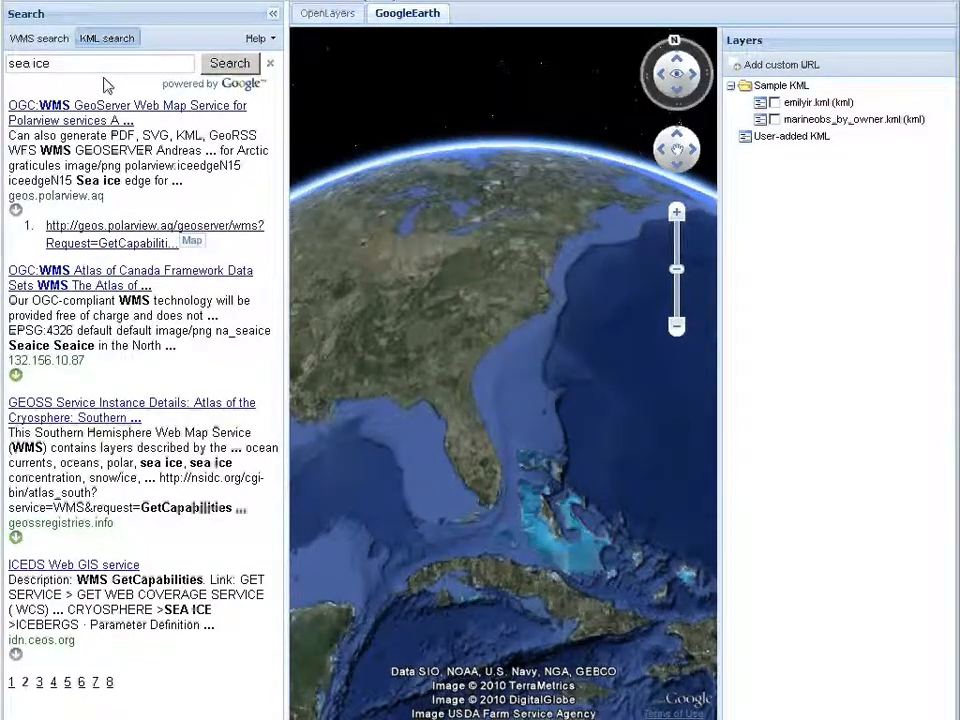
pyautogui.moveTo(100, 65); pyautogui.dragTo(13, 66)
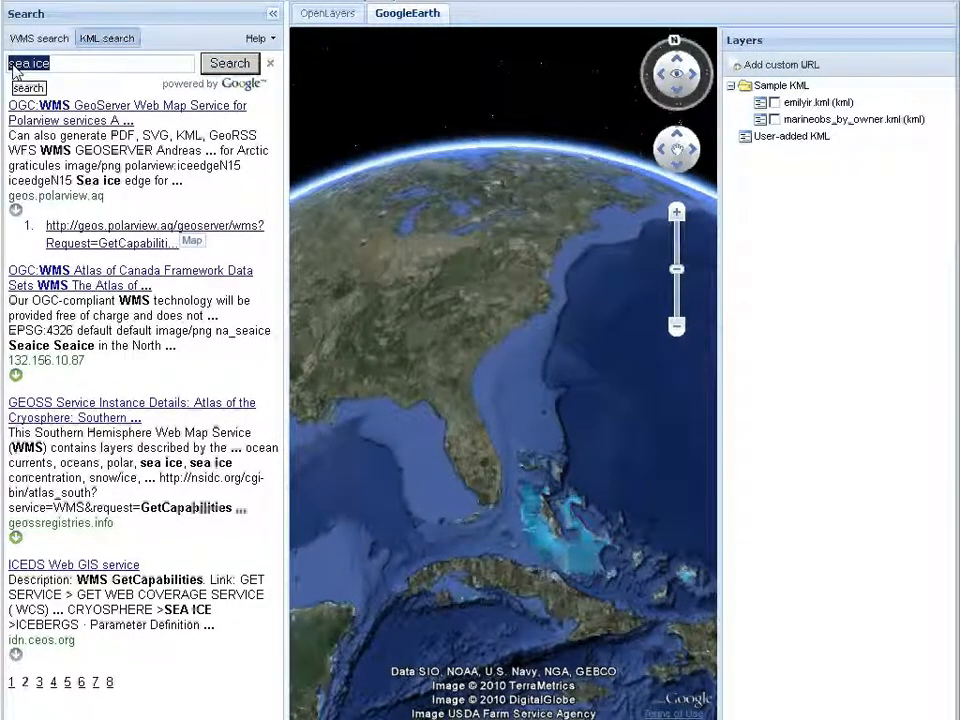
pyautogui.write('sea sur')
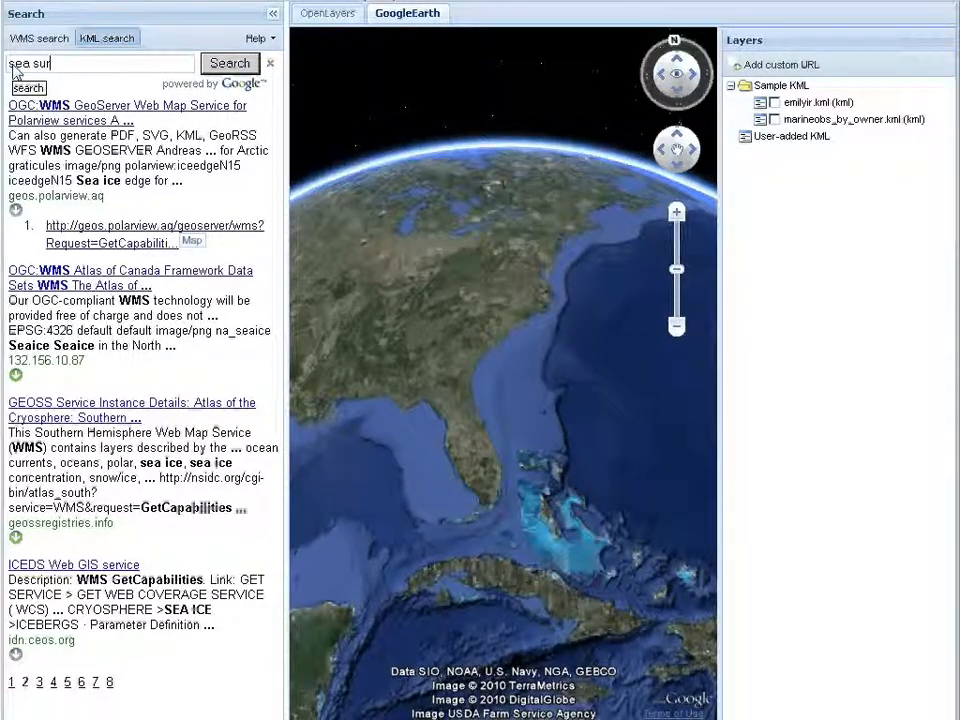
pyautogui.write('face temp')
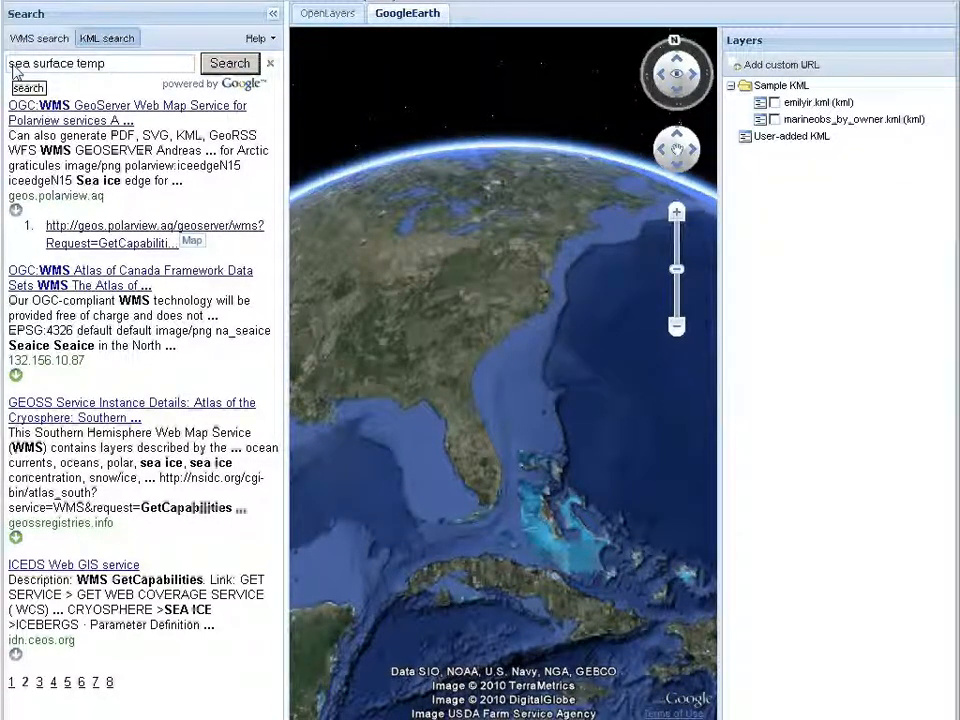
pyautogui.write('erature')
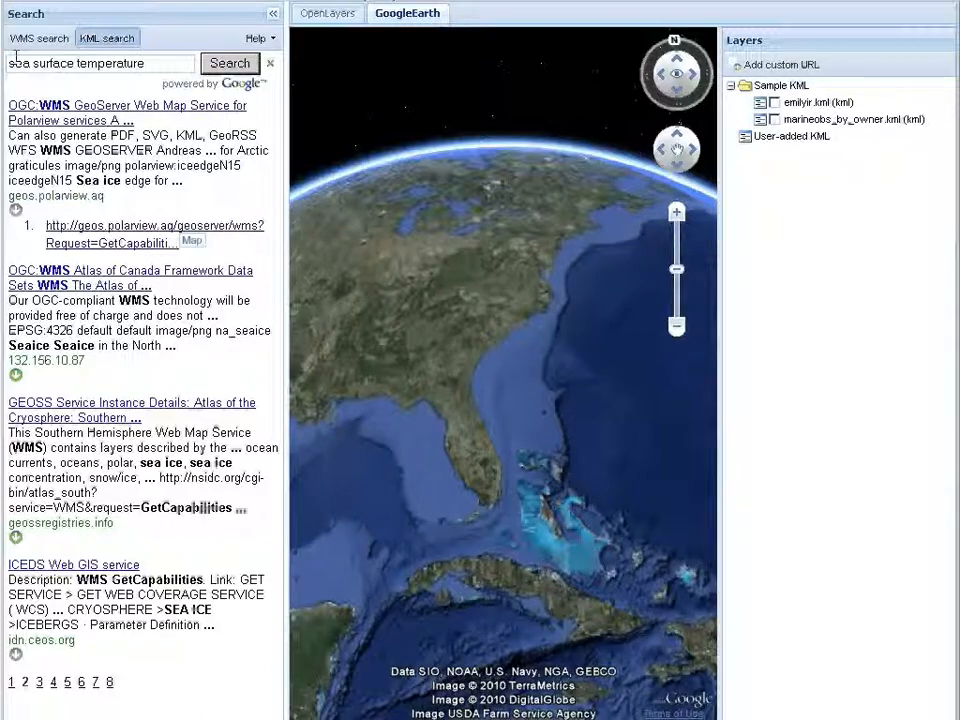
pyautogui.click(229, 63)
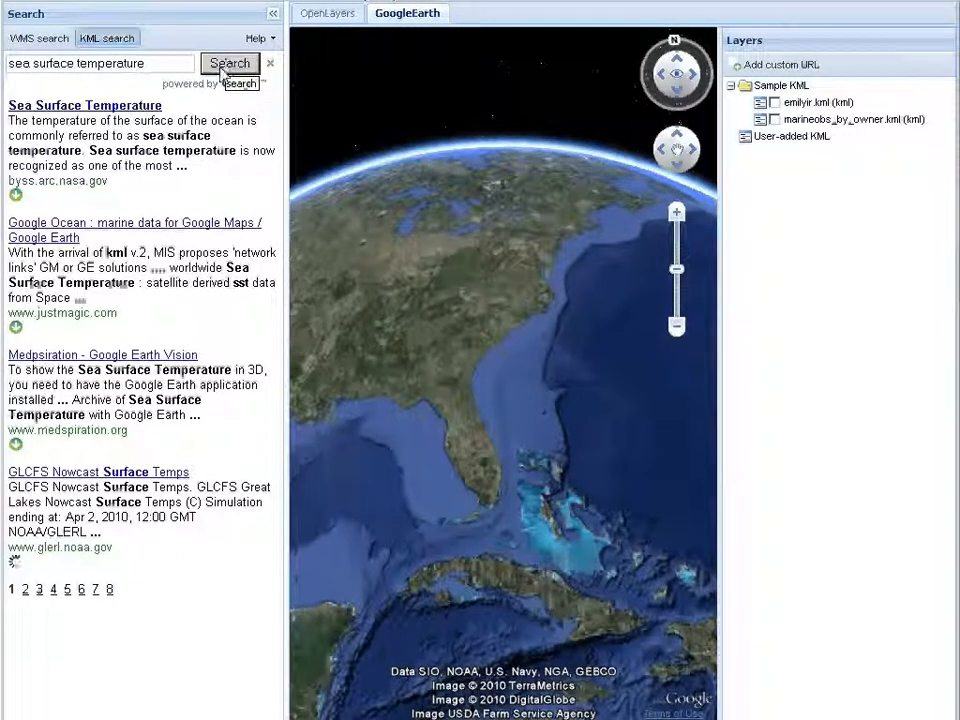
# Go to page 2 of the results and add the KML link of the marine.rutgers.edu "SST - Sea Surface Temperature" result to the globe
pyautogui.click(25, 593)
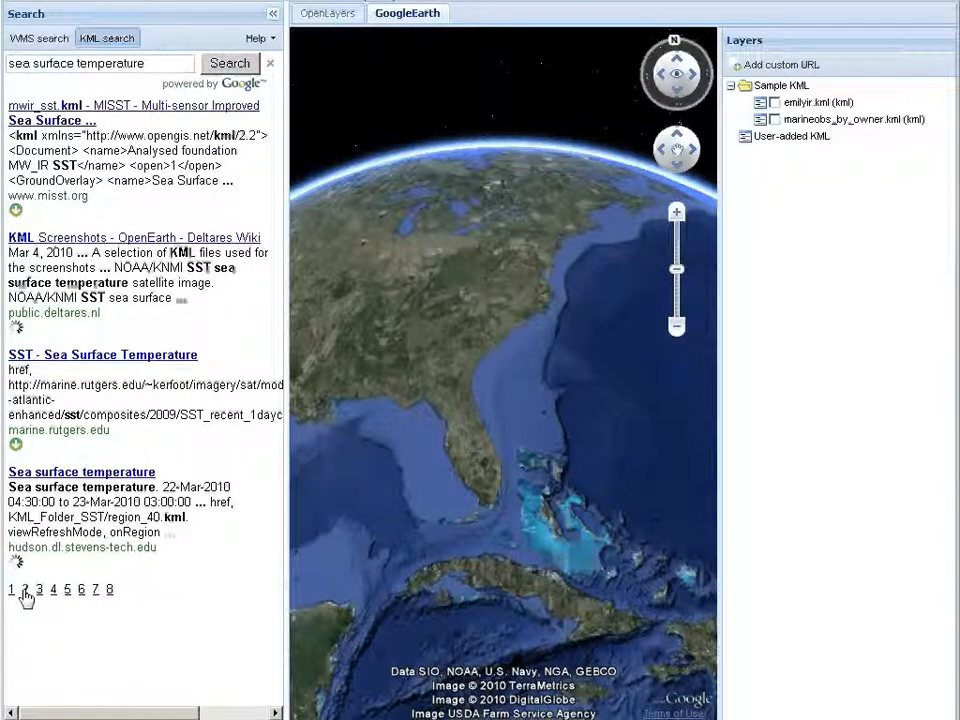
pyautogui.click(16, 446)
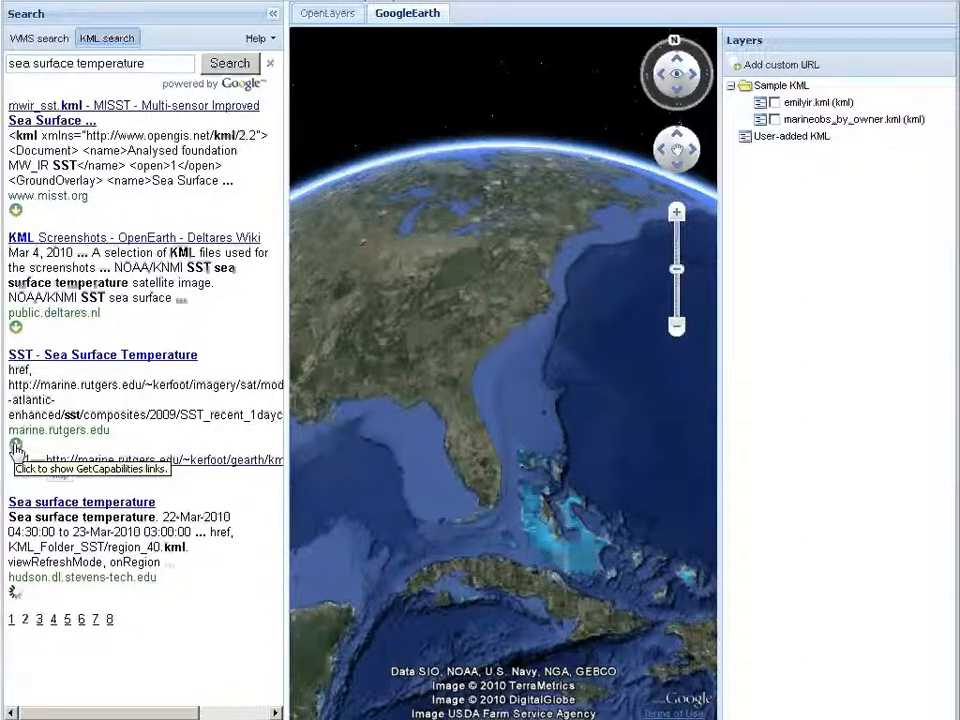
pyautogui.click(58, 476)
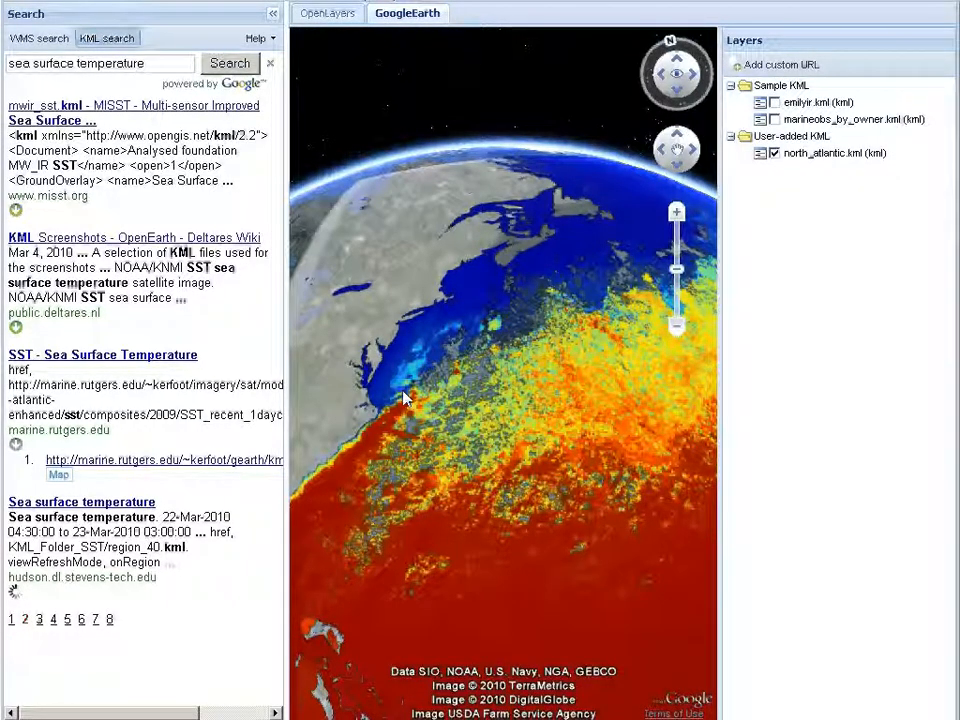
# Examine the sea surface temperature overlay across the North Atlantic and close up along the US East Coast
pyautogui.scroll(-5, 450, 363)
pyautogui.moveTo(566, 329); pyautogui.dragTo(512, 386)
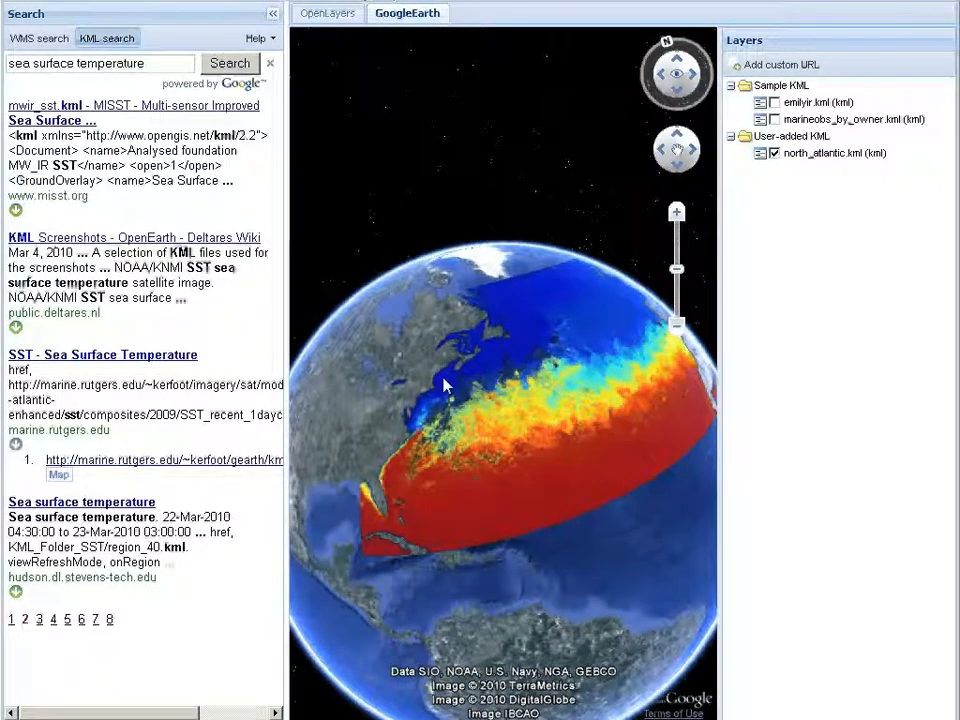
pyautogui.scroll(4, 446, 386)
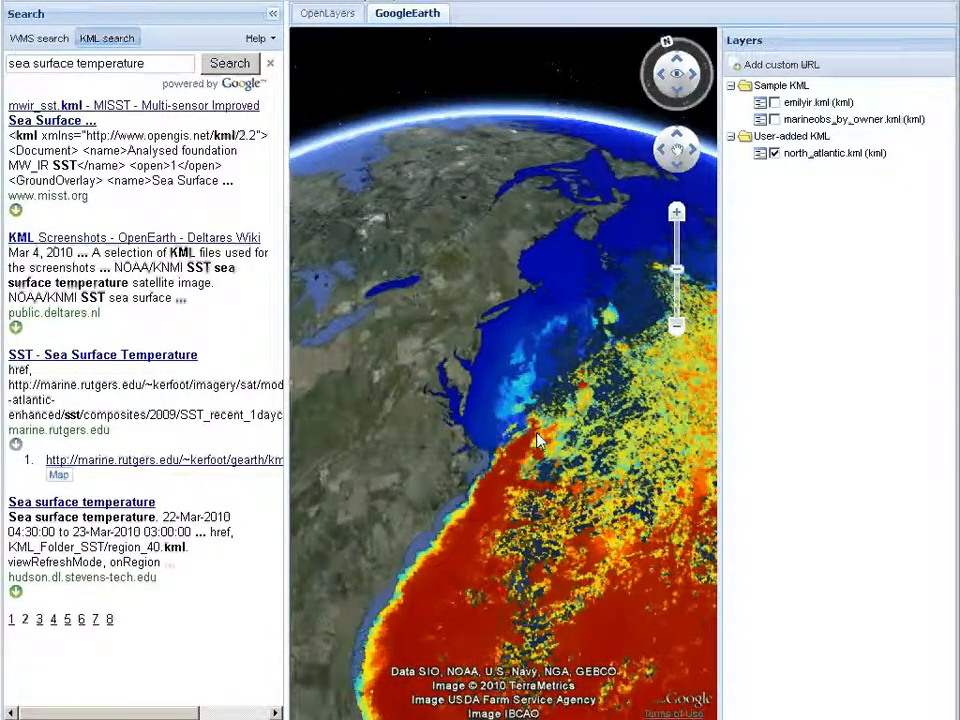
pyautogui.scroll(3, 541, 443)
pyautogui.moveTo(472, 409); pyautogui.dragTo(664, 296)
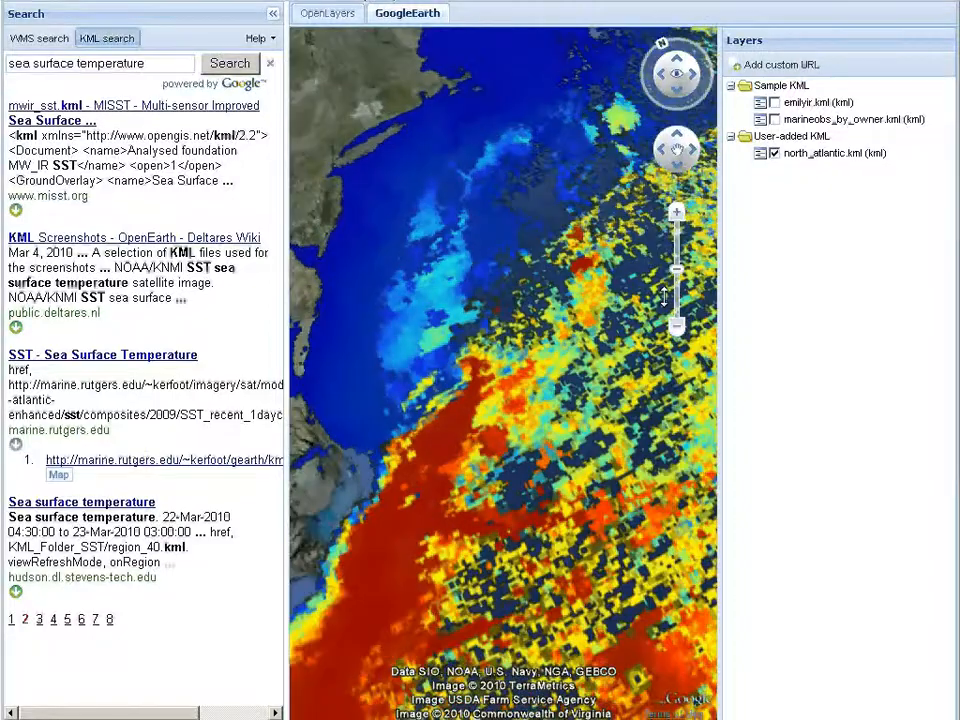
# Run a KML search for "emily"
pyautogui.tripleClick(24, 68)
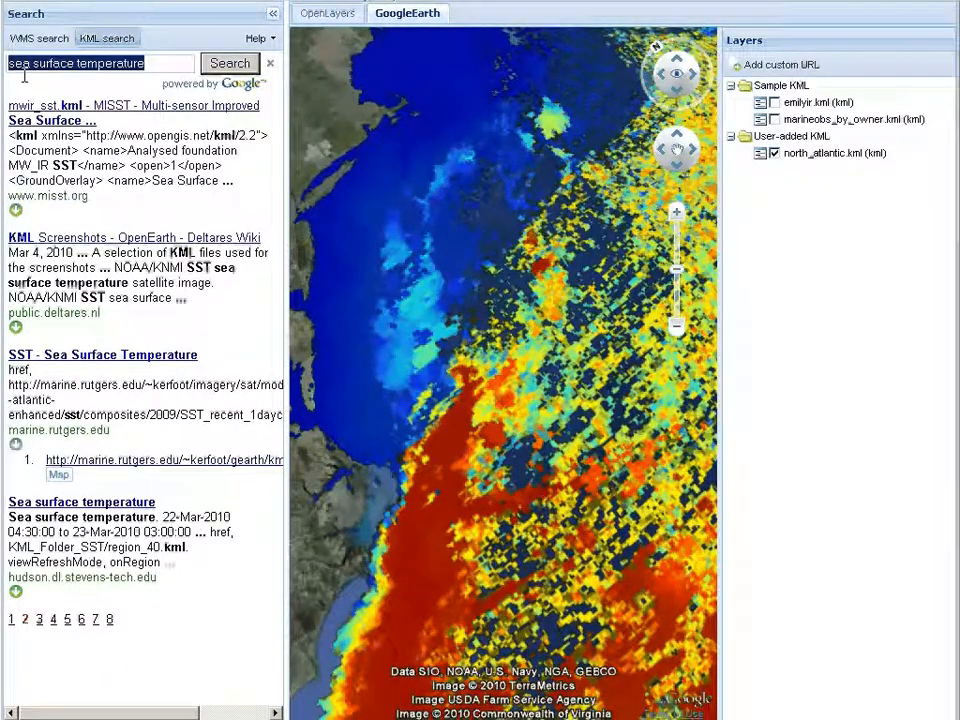
pyautogui.write('emaily')
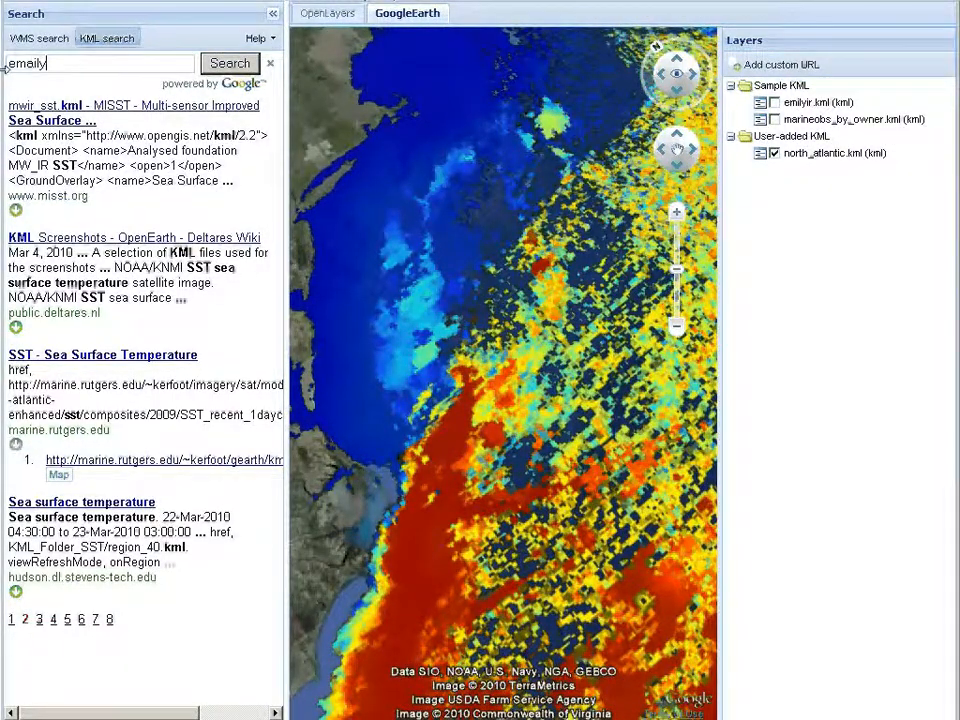
pyautogui.press('BackSpace')
pyautogui.press('BackSpace')
pyautogui.write('ily')
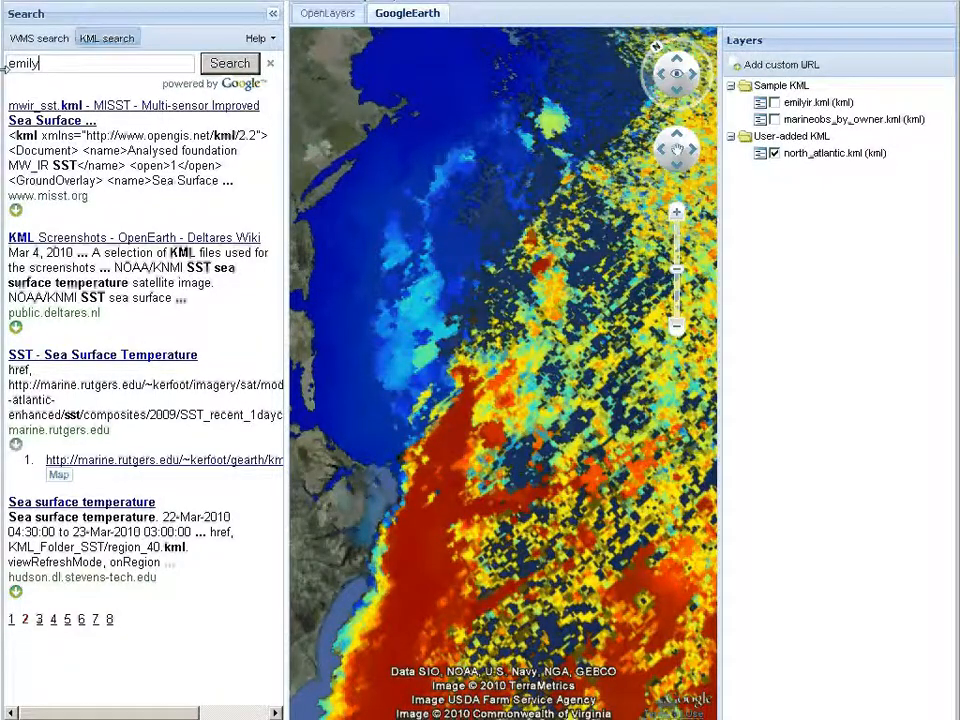
pyautogui.click(231, 64)
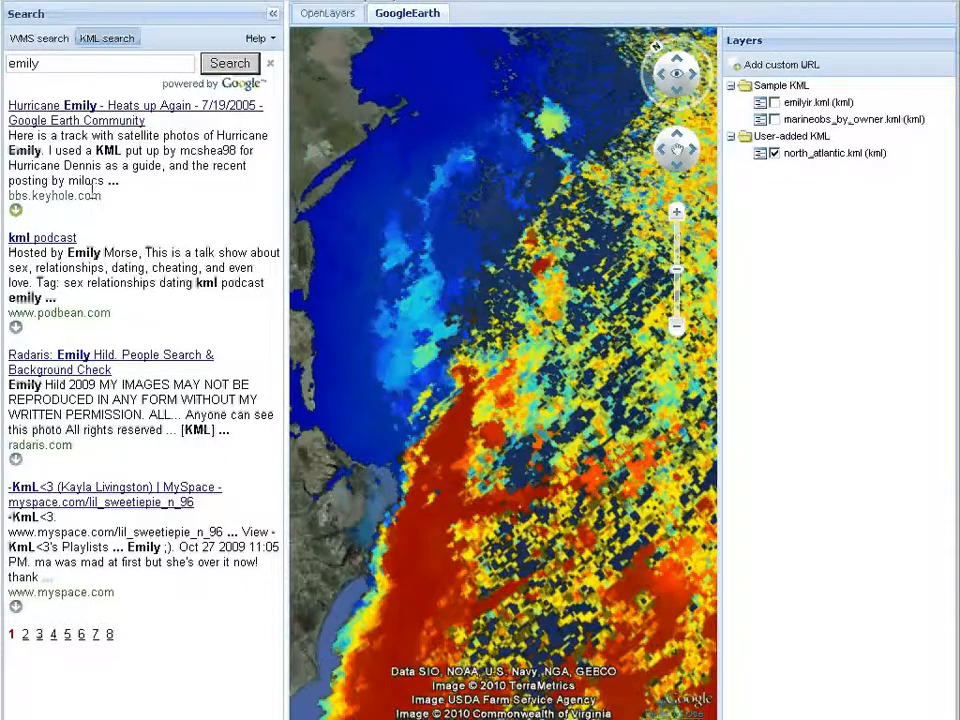
# Add the KML link of the Hurricane Emily result to the globe and open the details of its 21 GMT 07/16/05 track point
pyautogui.click(15, 211)
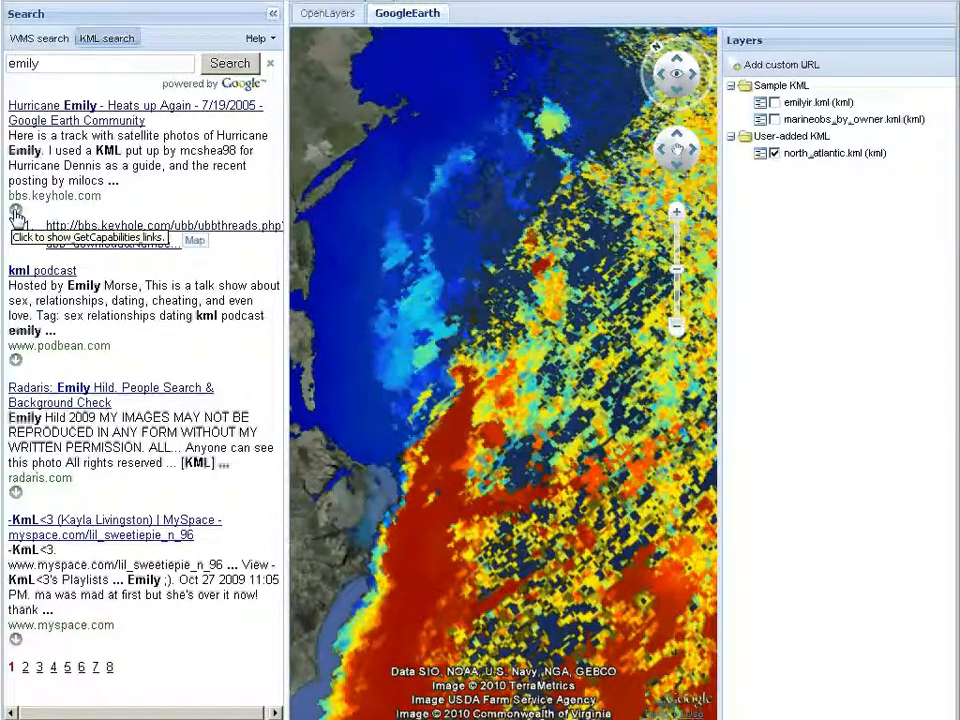
pyautogui.click(196, 243)
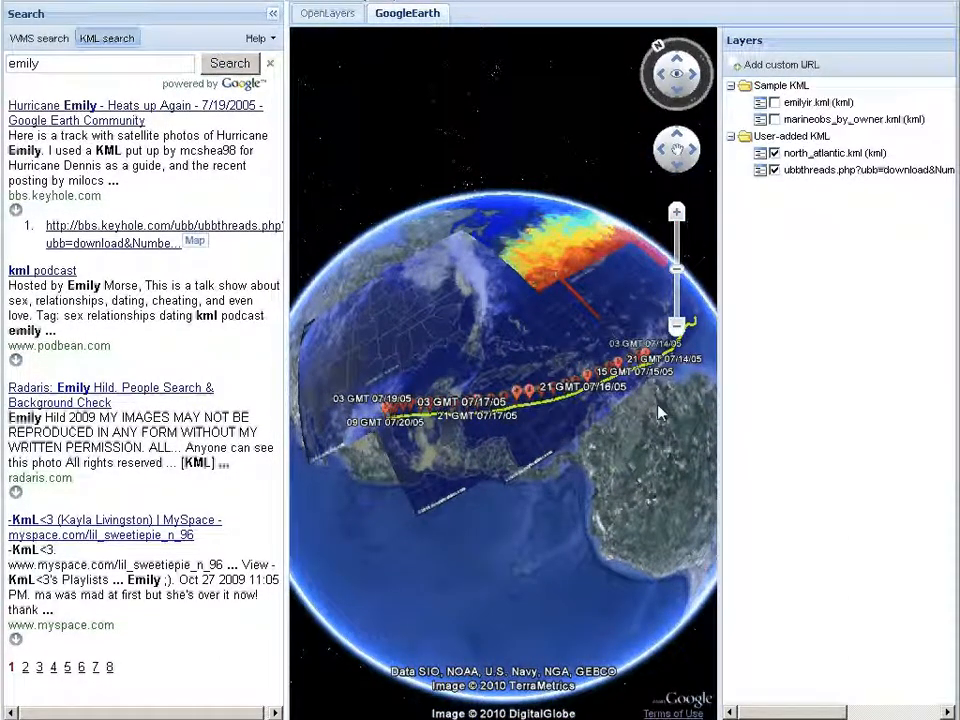
pyautogui.click(530, 395)
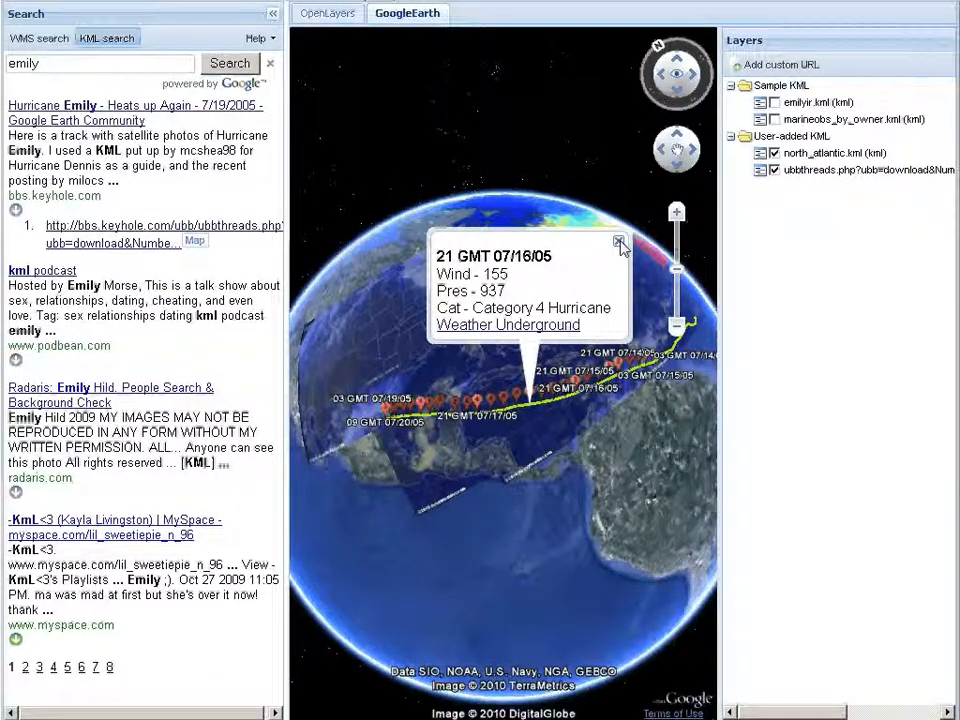
# Close the track point's details and hide the hurricane track and north_atlantic.kml layers on the globe
pyautogui.click(619, 243)
pyautogui.click(773, 170)
pyautogui.click(773, 153)
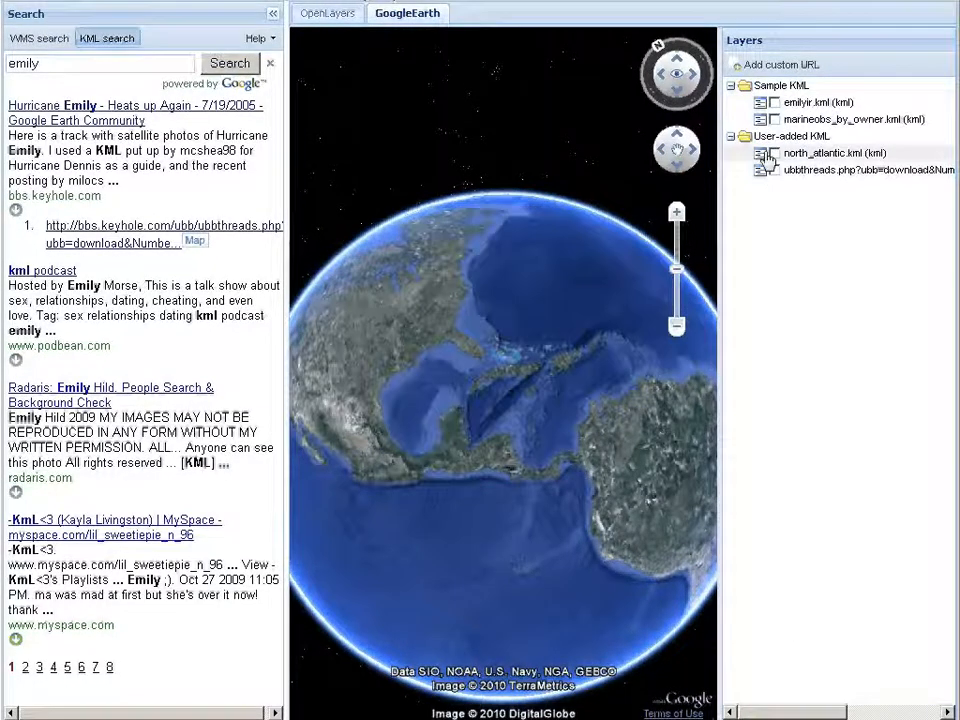
# Run a KML search for "tsunami"
pyautogui.click(103, 62)
pyautogui.hotkey('ctrl', 'a')
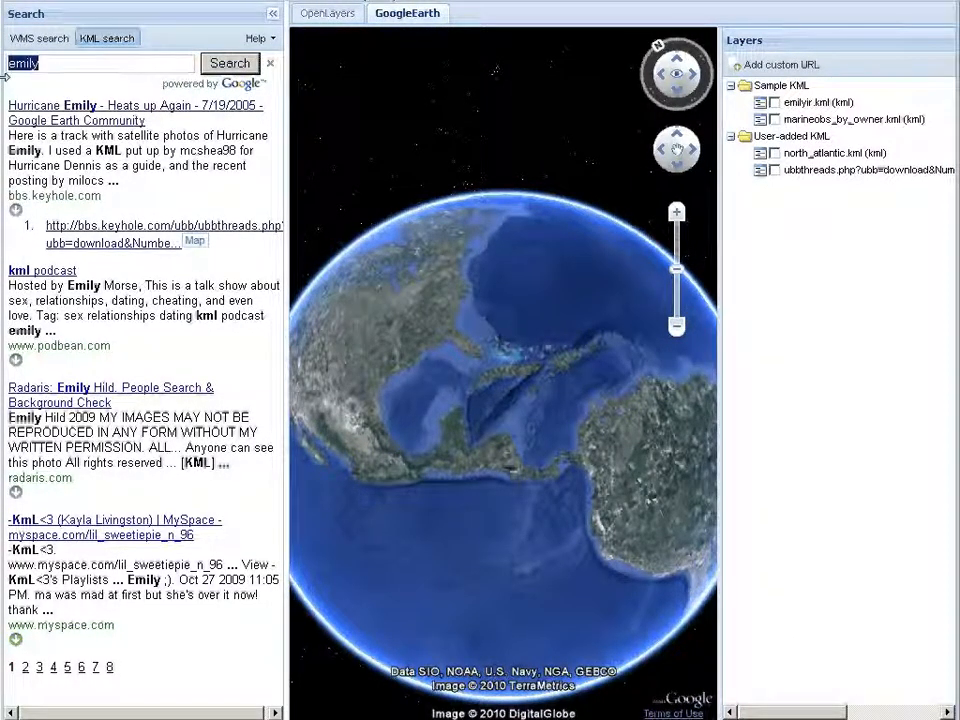
pyautogui.write('tsunami')
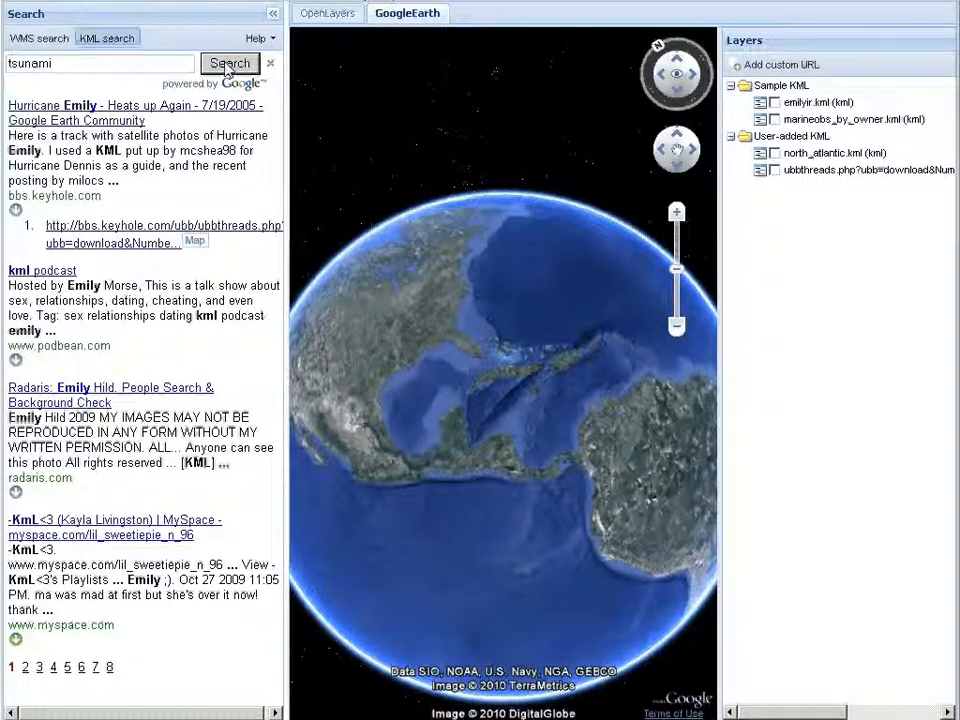
pyautogui.click(228, 64)
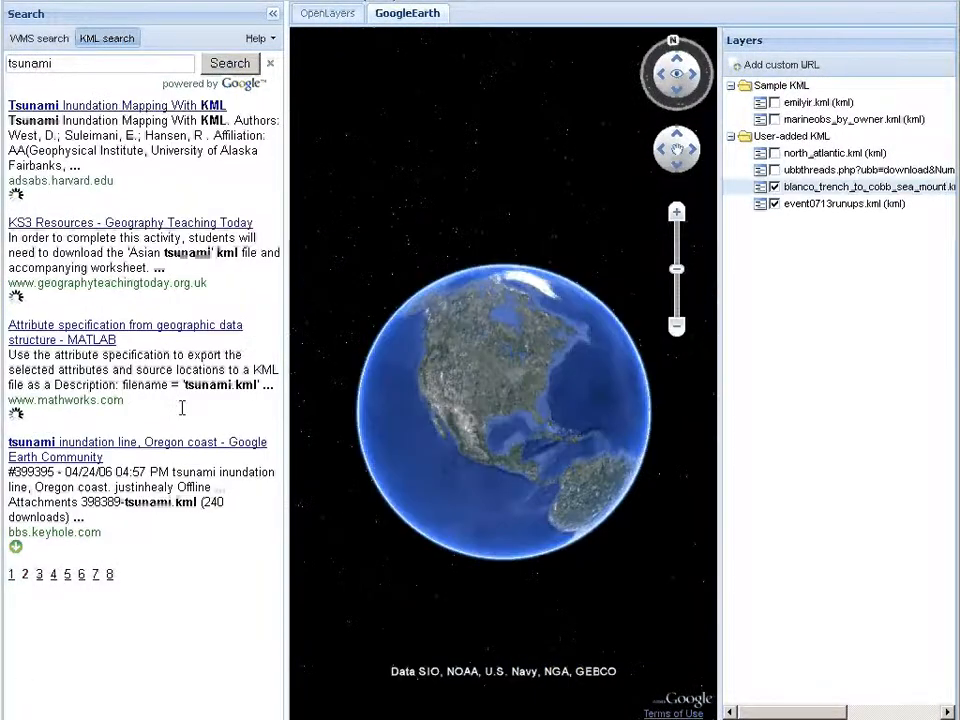
# Go to page 3 of the results and add the KML link of the "Effect of Asian Tsunami" result to the globe
pyautogui.click(39, 575)
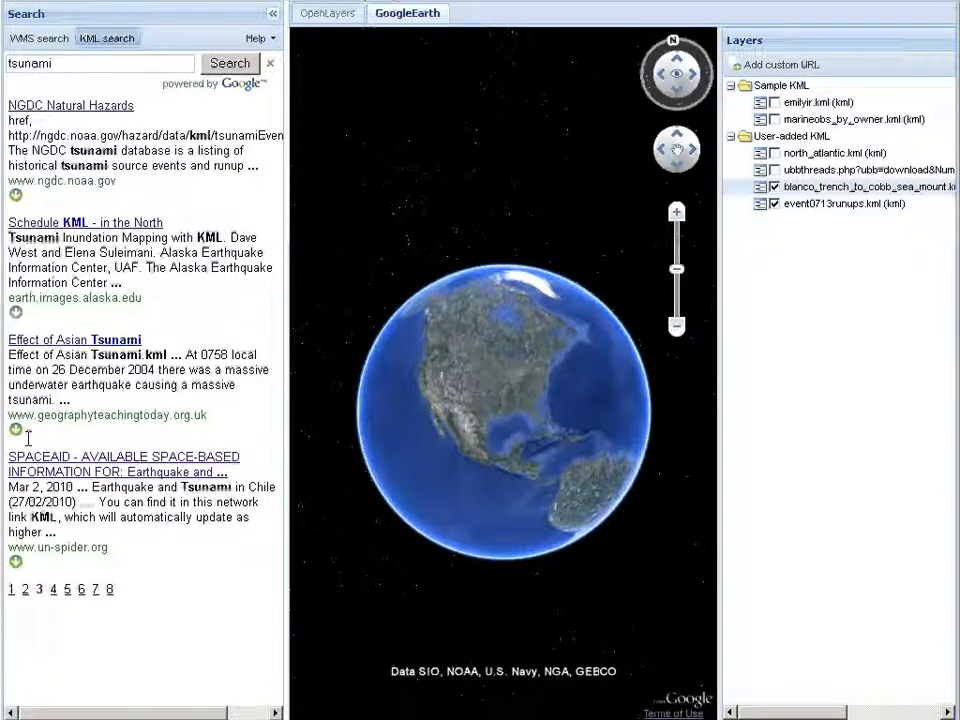
pyautogui.click(15, 430)
pyautogui.click(58, 462)
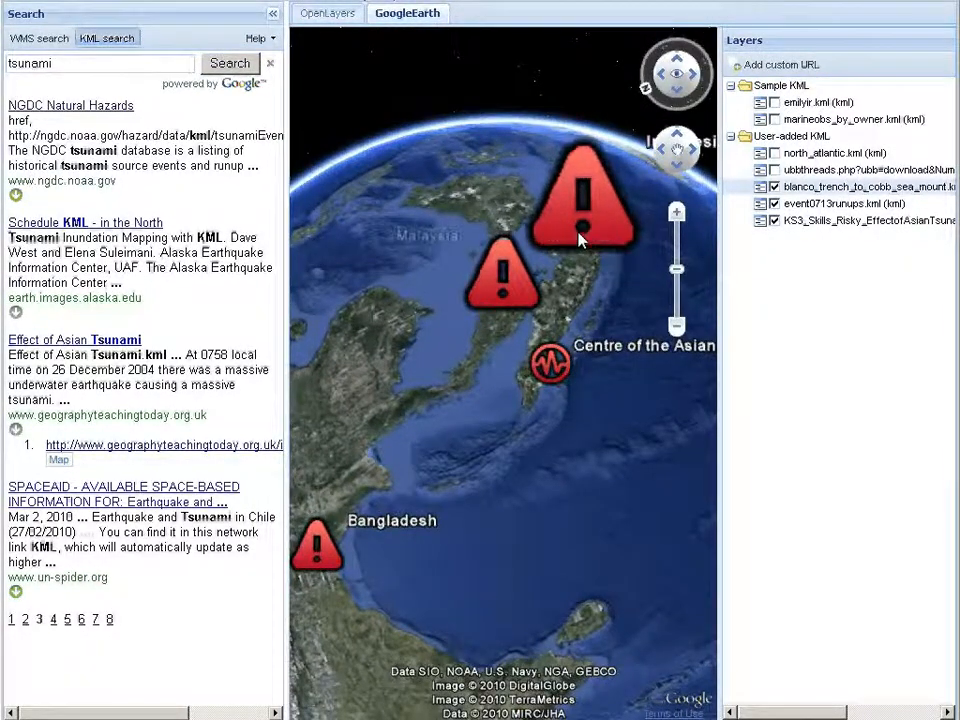
# View the details of the Indonesia warning marker, close them and hide all the user-added tsunami layers on the globe
pyautogui.click(580, 238)
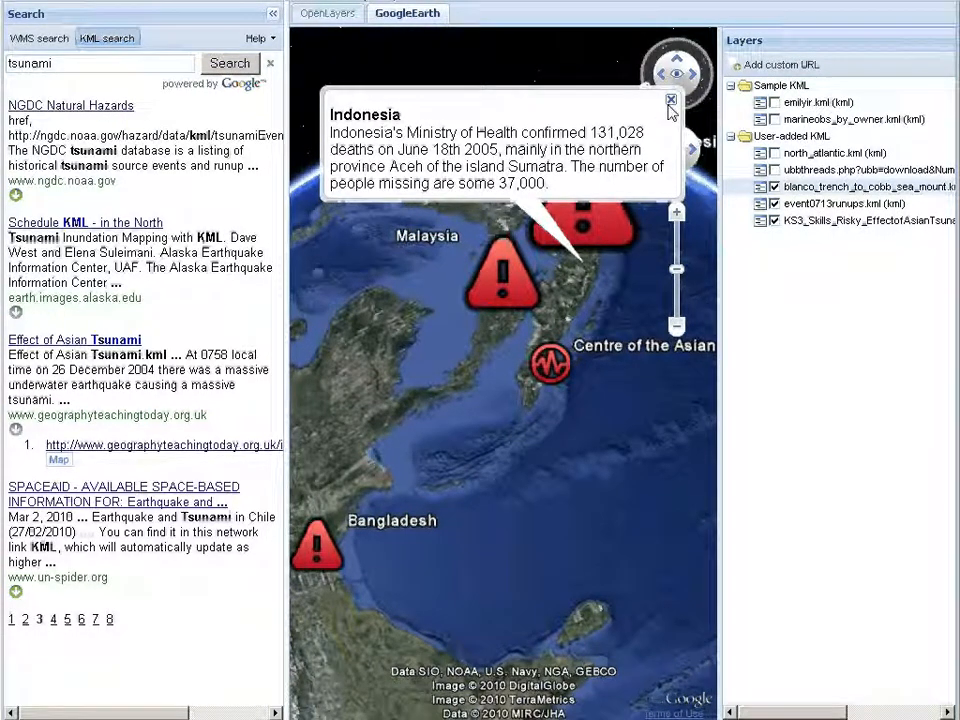
pyautogui.click(671, 101)
pyautogui.click(776, 222)
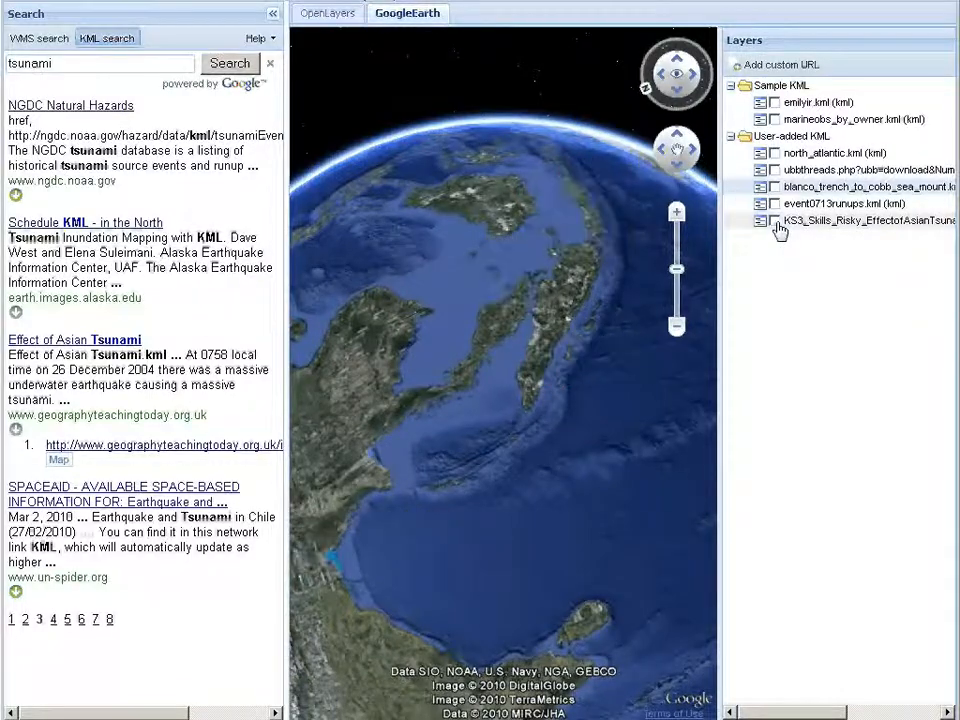
pyautogui.click(776, 222)
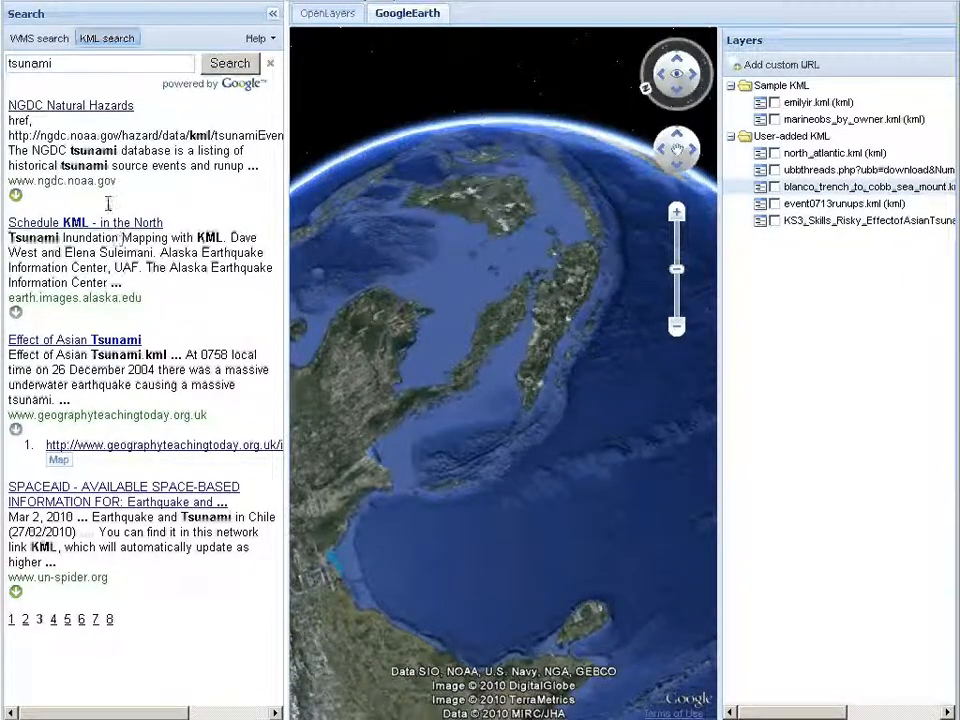
# Switch to the OpenLayers map and hide its iceedgeN15, coastArctic10 and Fires - Past 48 Hours layers
pyautogui.click(320, 18)
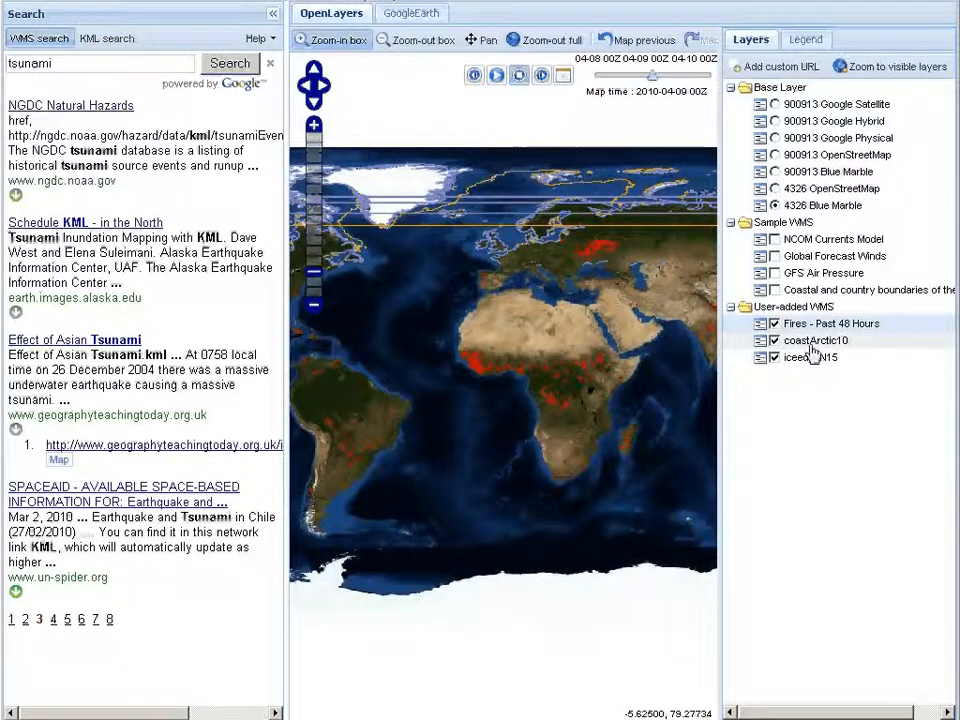
pyautogui.click(774, 357)
pyautogui.click(774, 340)
pyautogui.click(774, 324)
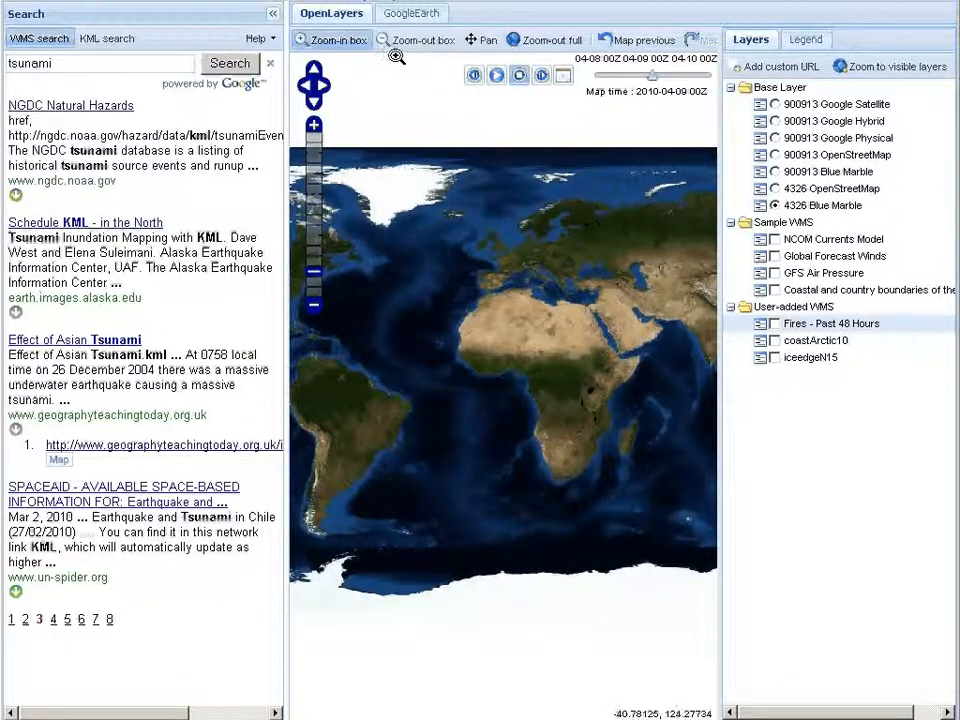
pyautogui.moveTo(394, 328); pyautogui.dragTo(301, 252)
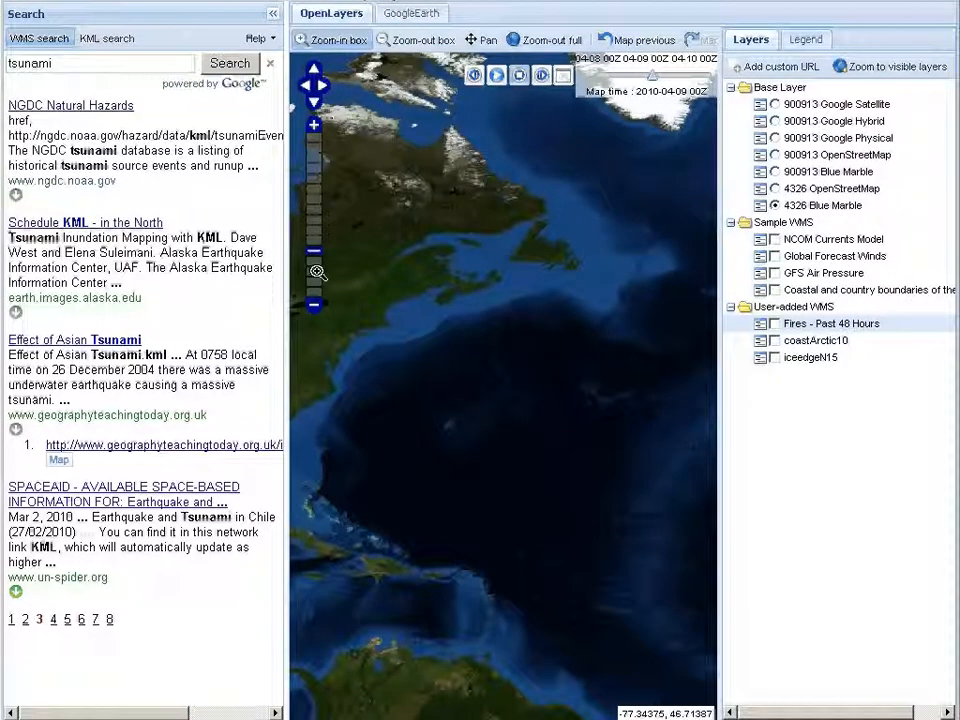
pyautogui.click(480, 40)
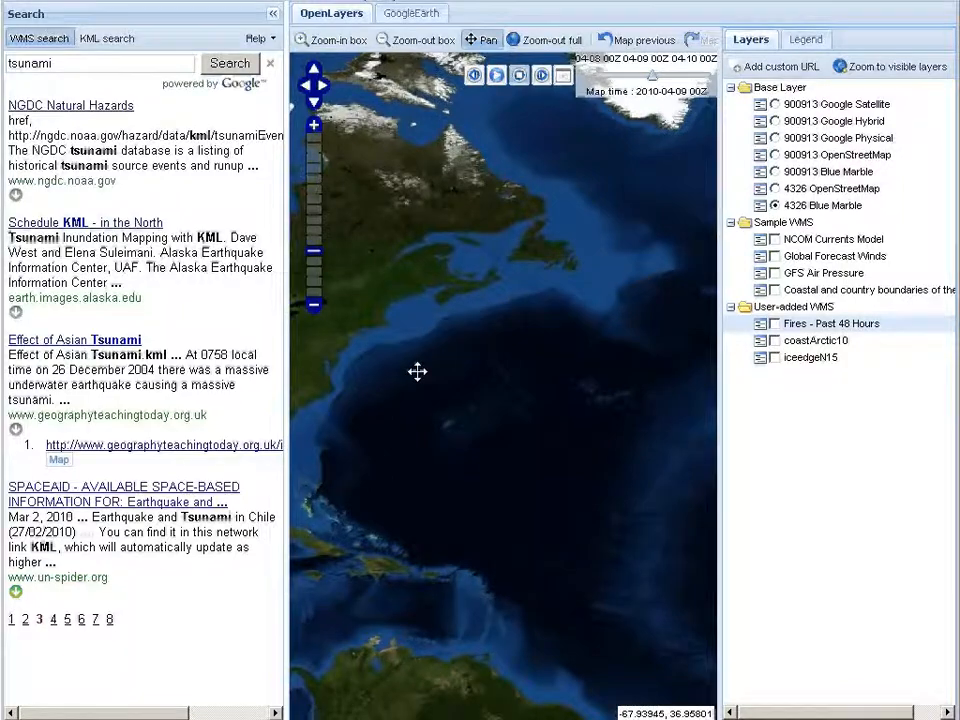
pyautogui.moveTo(416, 371); pyautogui.dragTo(519, 324)
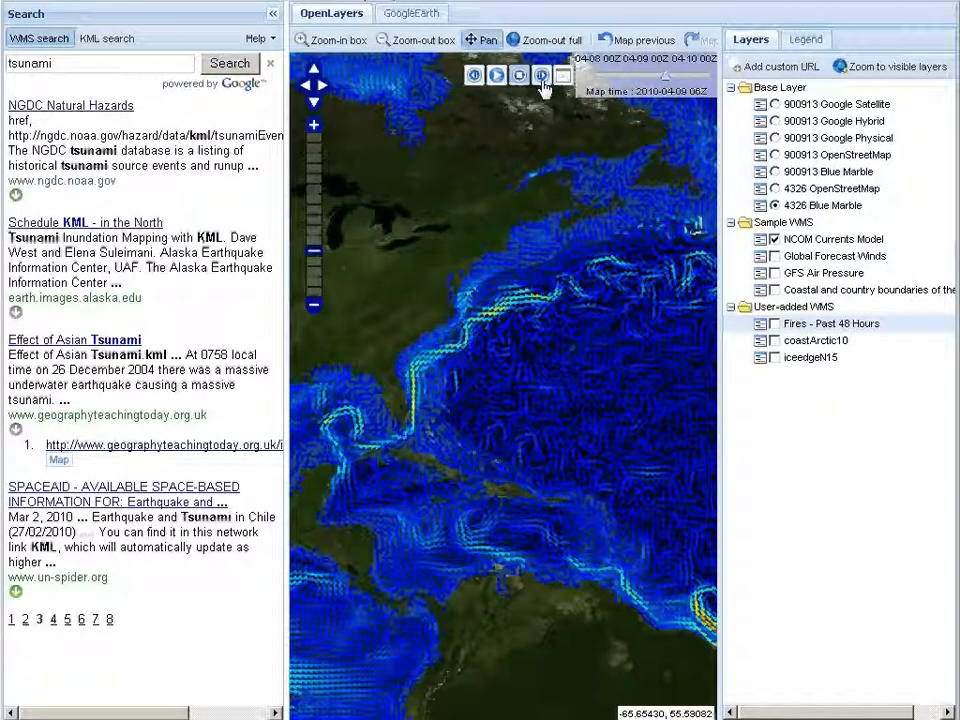
pyautogui.click(775, 274)
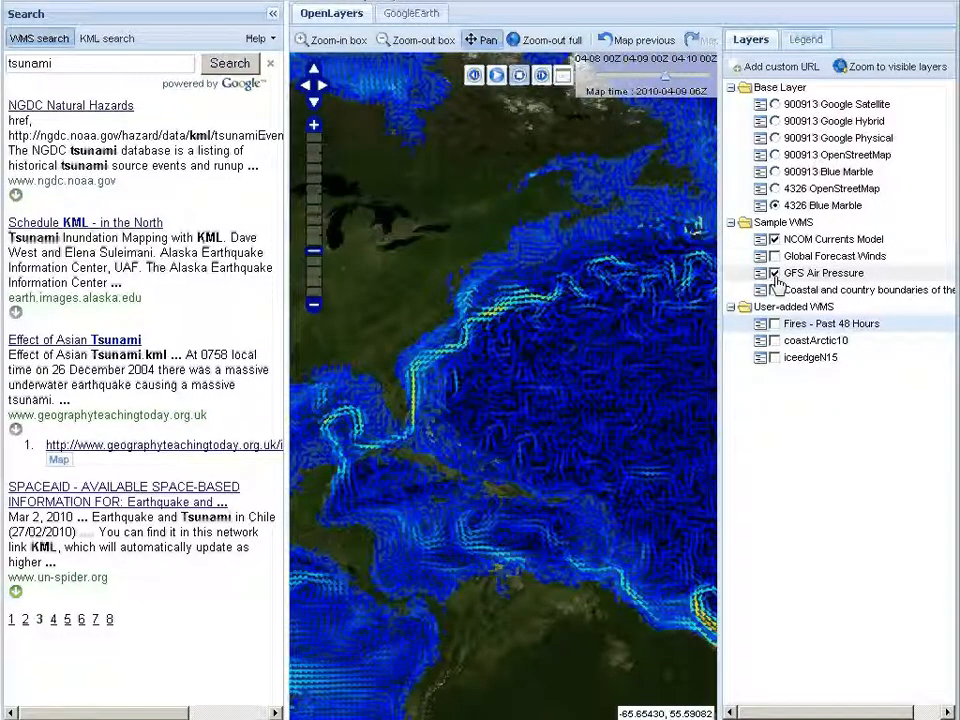
pyautogui.click(775, 256)
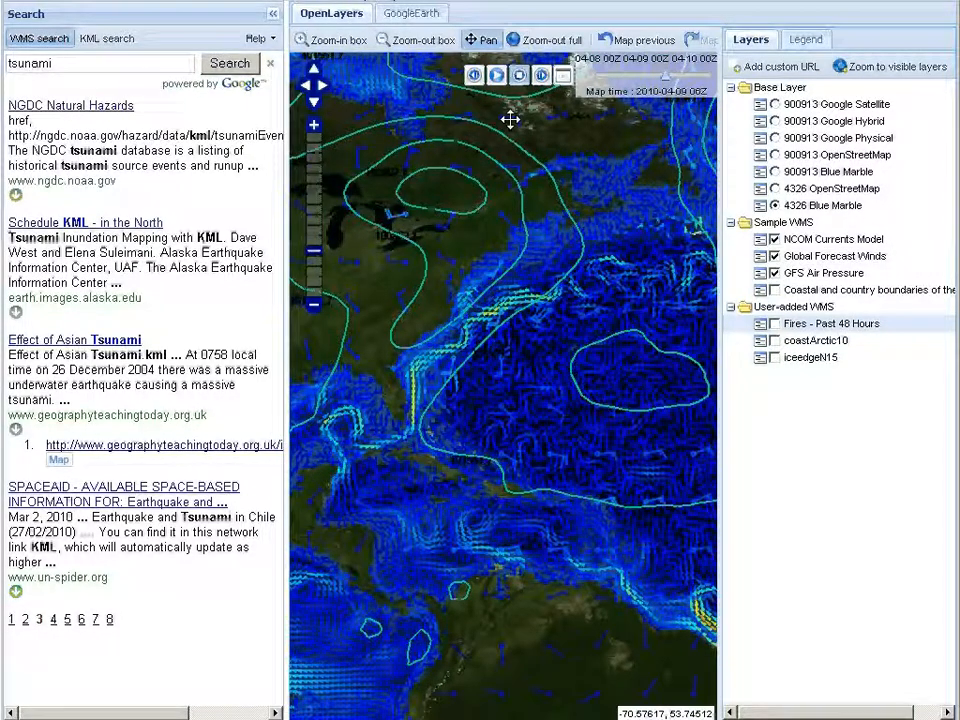
pyautogui.click(541, 77)
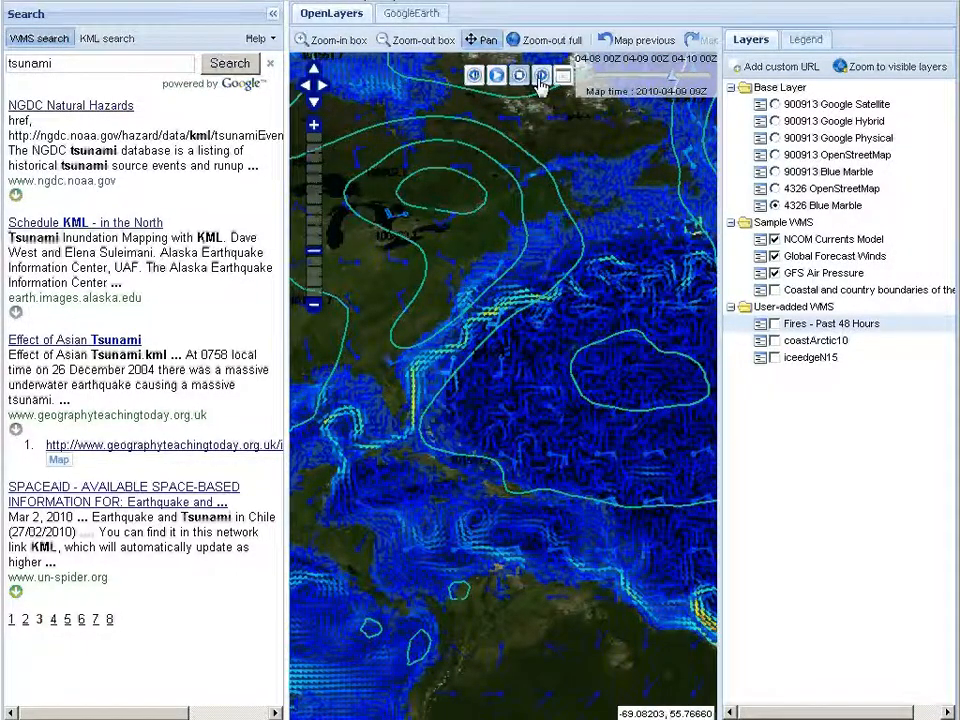